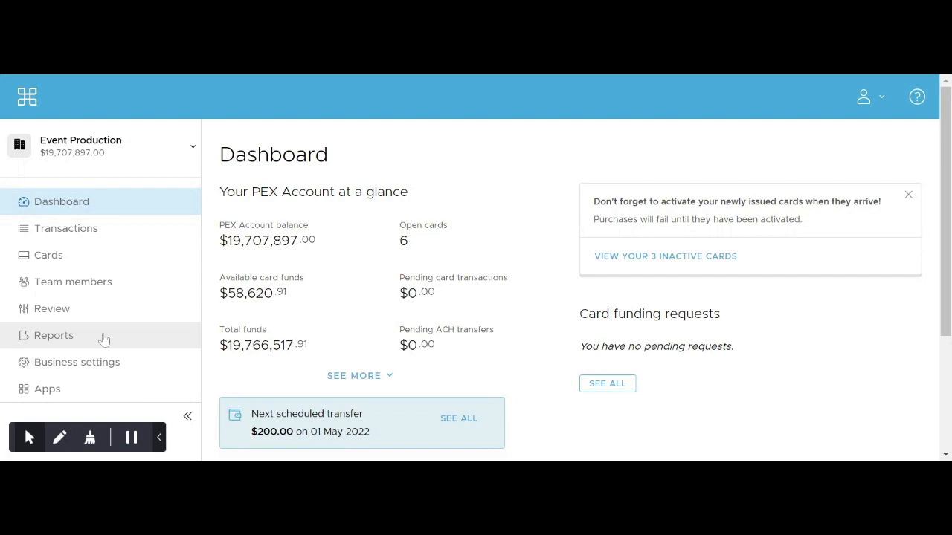
Step: Open the spend rules of the active card that has an $11,000.00 balance
click(64, 256)
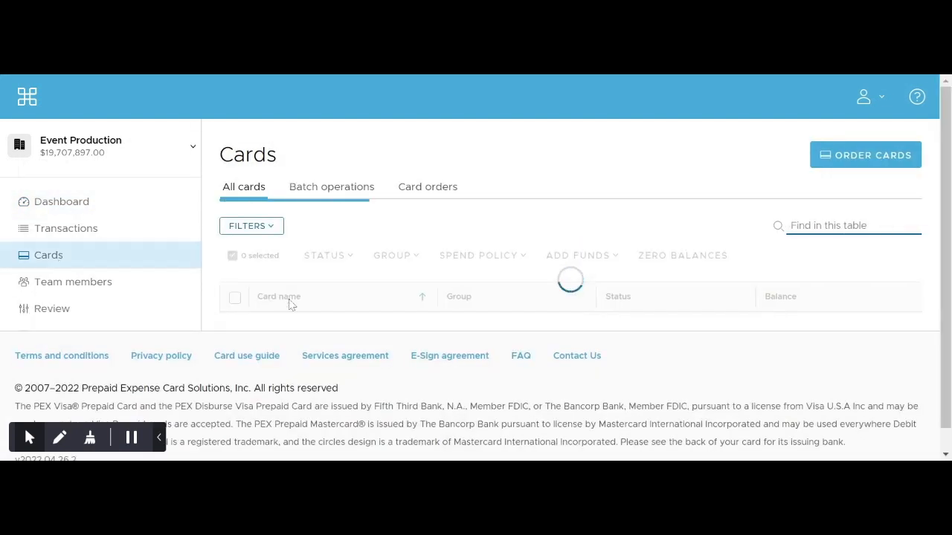
scroll(255, 380, down, 1)
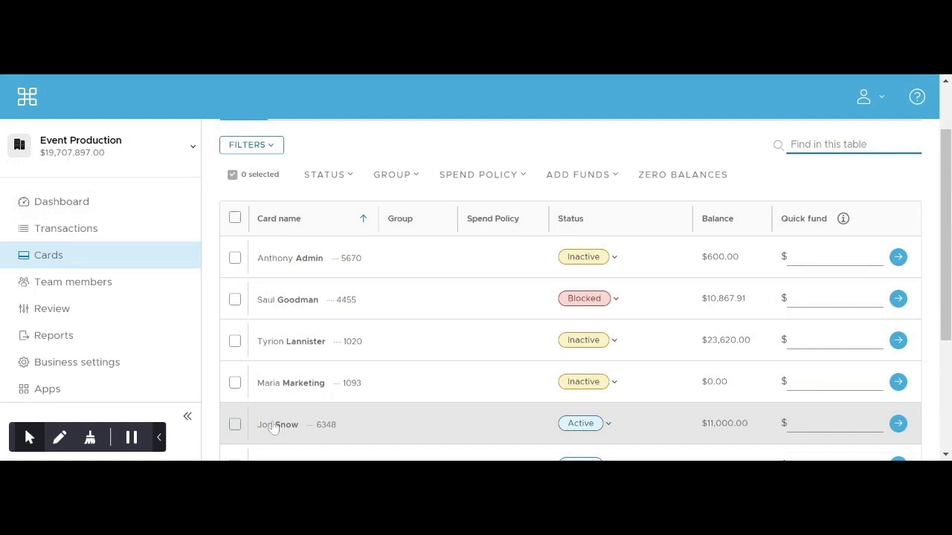
click(273, 428)
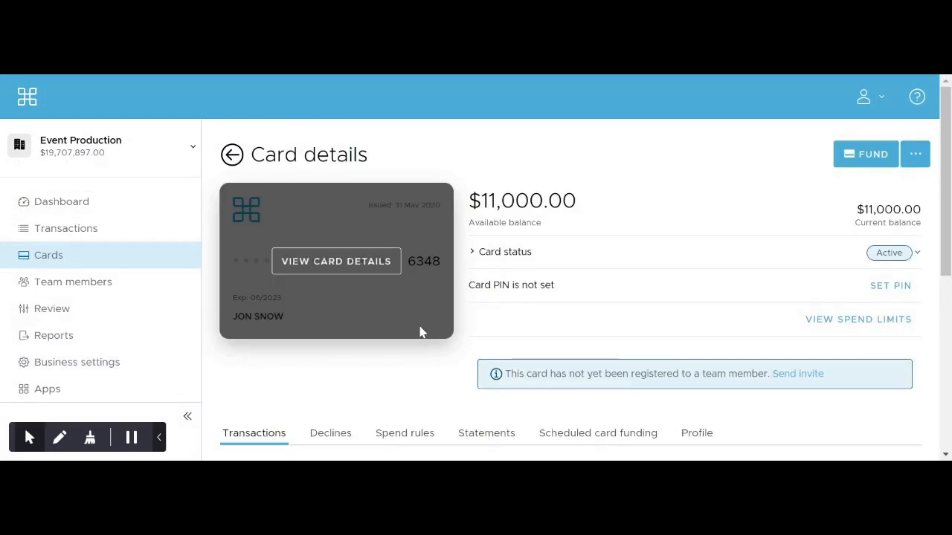
scroll(445, 339, down, 2)
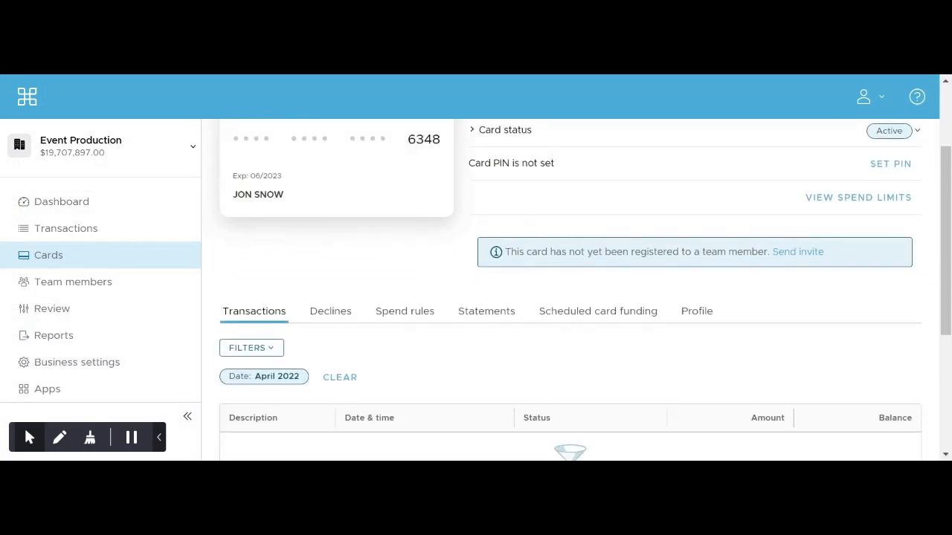
click(393, 312)
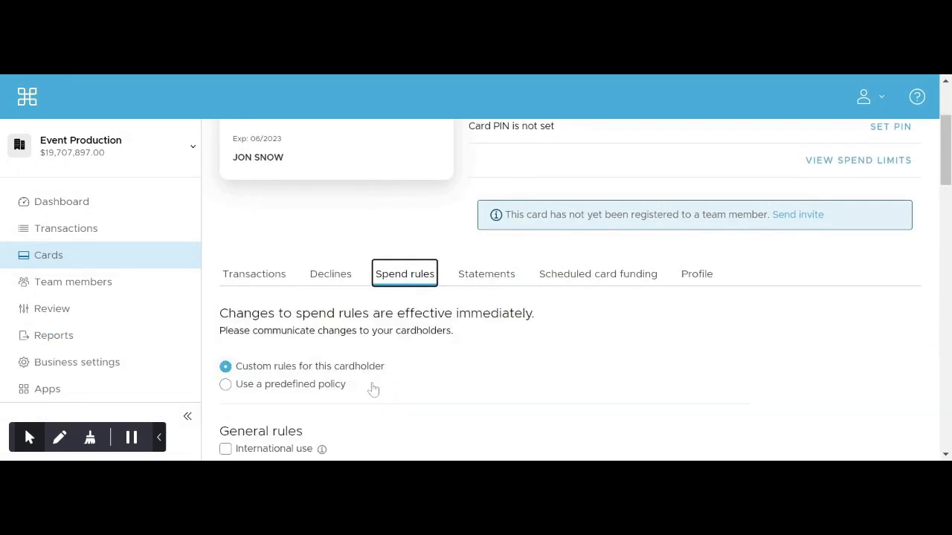
scroll(364, 379, down, 2)
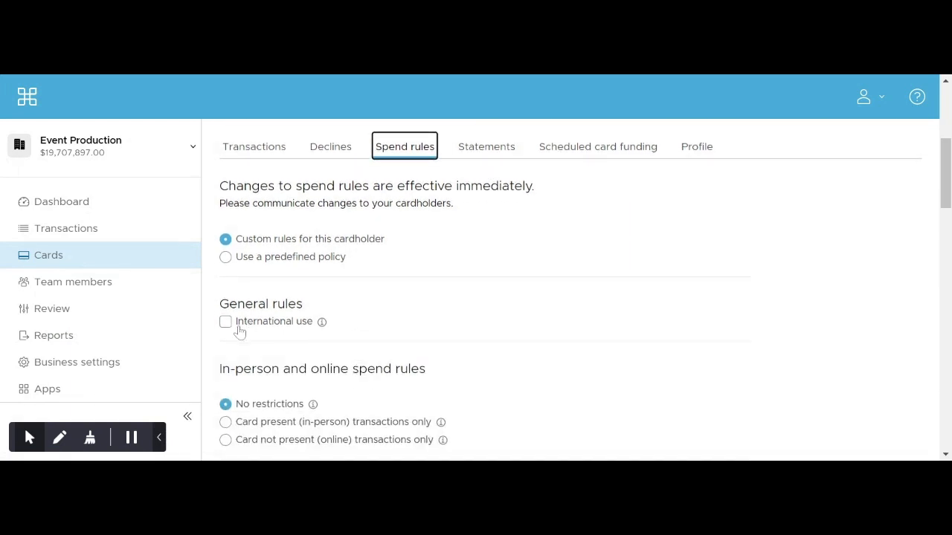
click(238, 327)
click(238, 328)
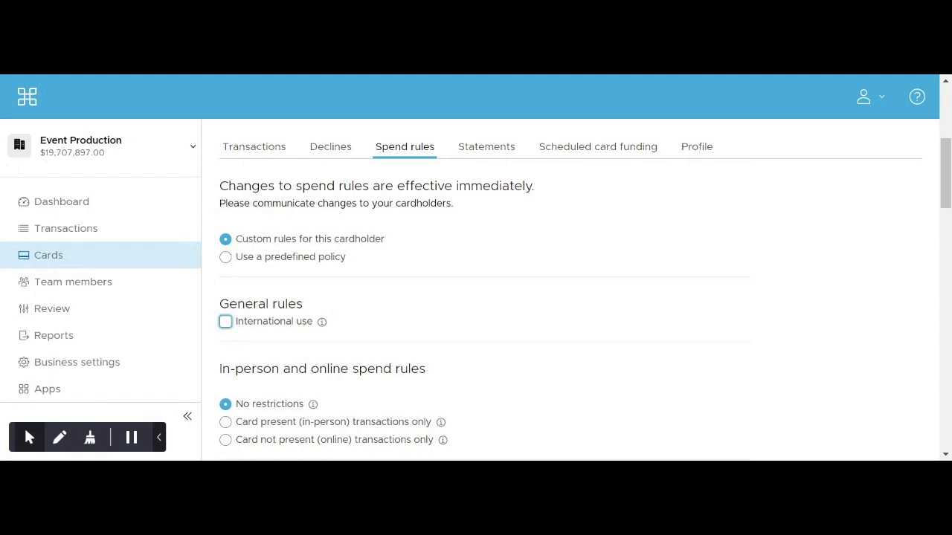
Step: Examine the card's in-person and online spend rules and the periods offered for time-based spend limits
scroll(283, 343, down, 1)
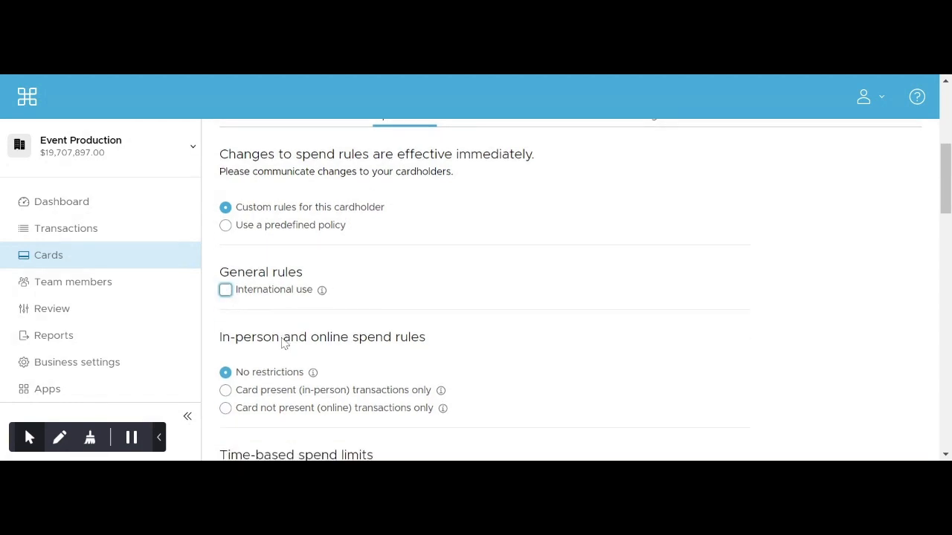
scroll(283, 343, down, 1)
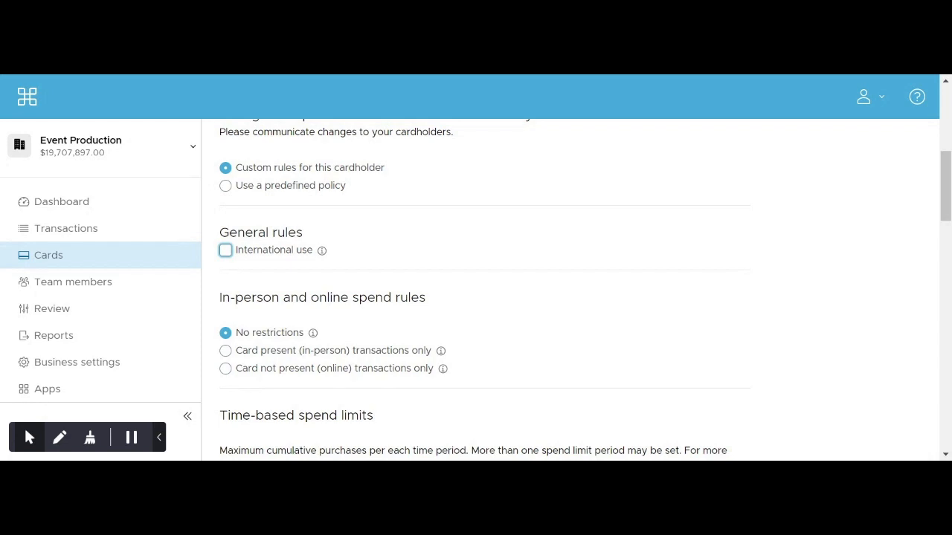
scroll(462, 367, down, 3)
key(Tab)
scroll(462, 363, down, 1)
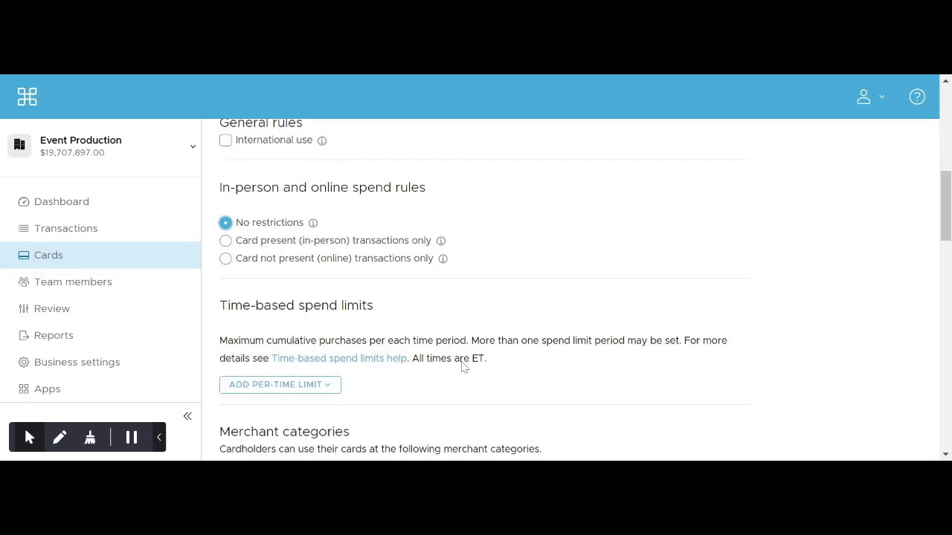
click(300, 382)
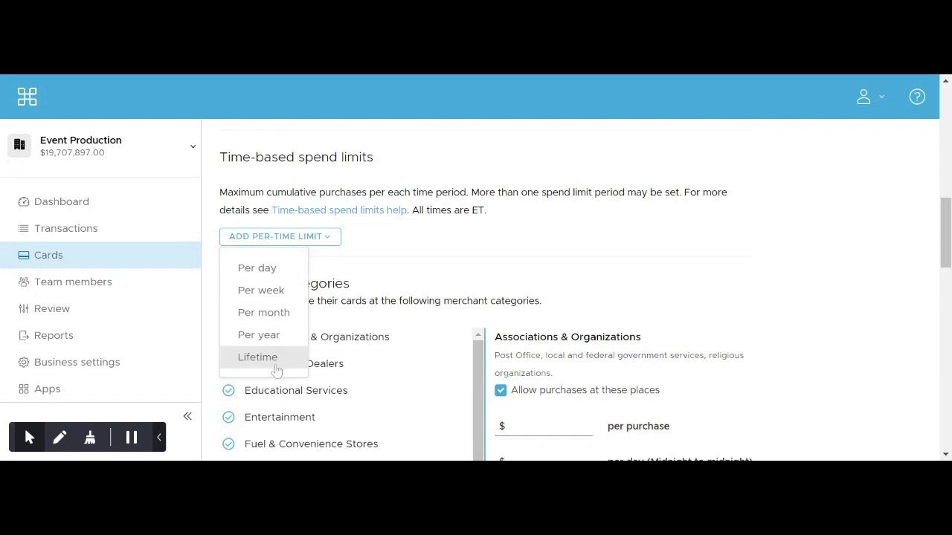
Step: Disallow purchases at Automotive Dealers in the card's merchant categories
scroll(482, 245, down, 2)
scroll(482, 245, down, 1)
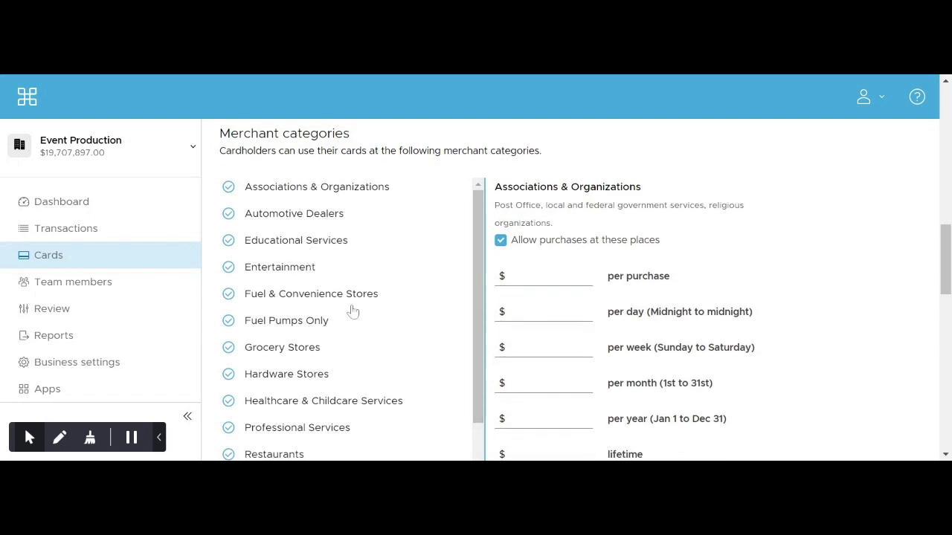
click(261, 224)
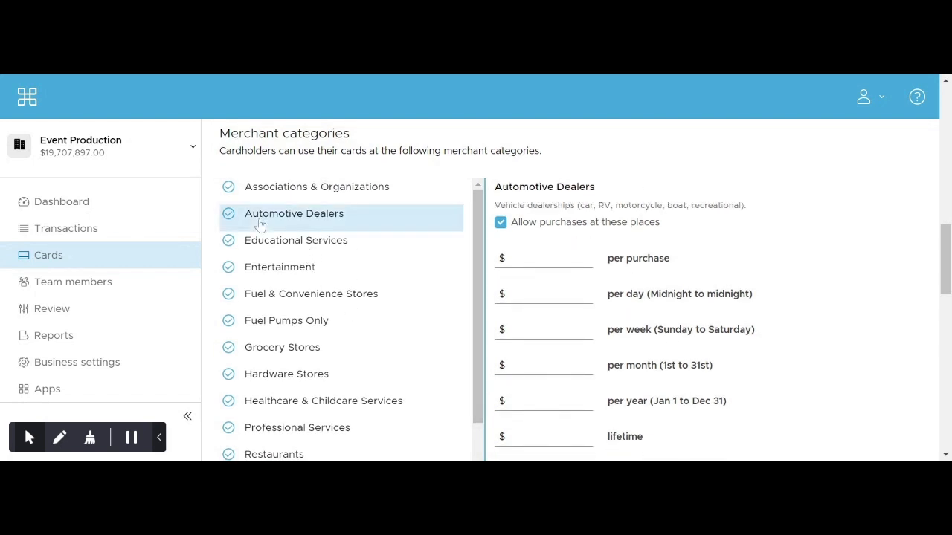
click(506, 229)
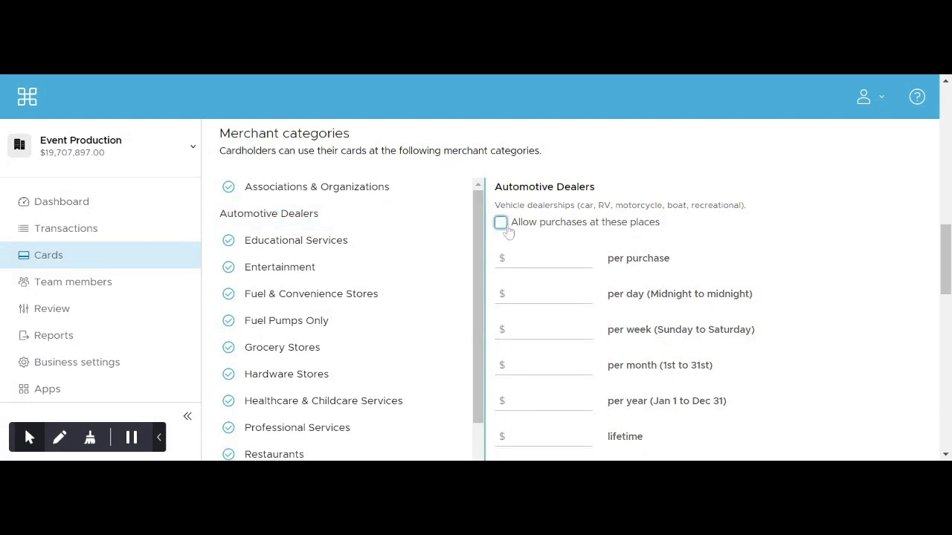
Step: Set a $500 per-purchase limit for the Grocery Stores merchant category
click(294, 351)
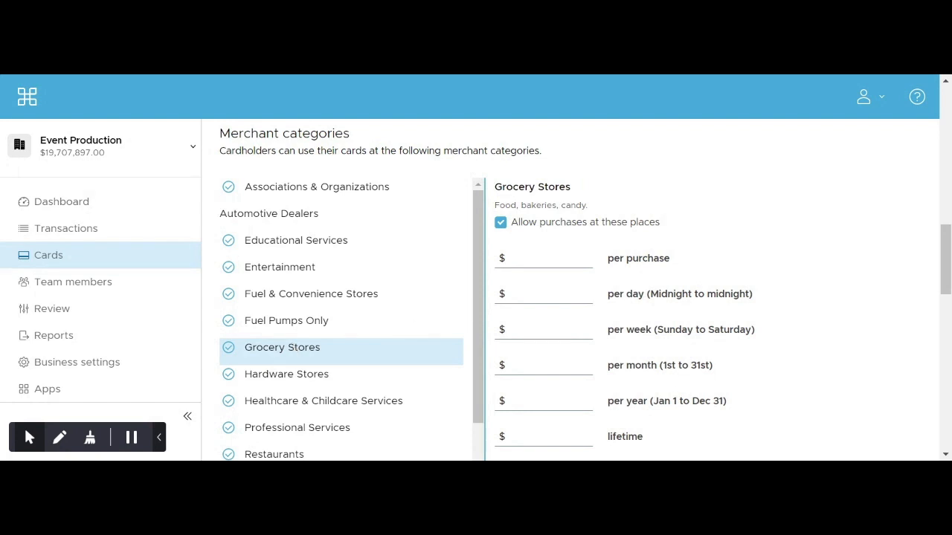
click(561, 294)
click(561, 330)
click(557, 365)
click(561, 401)
click(559, 436)
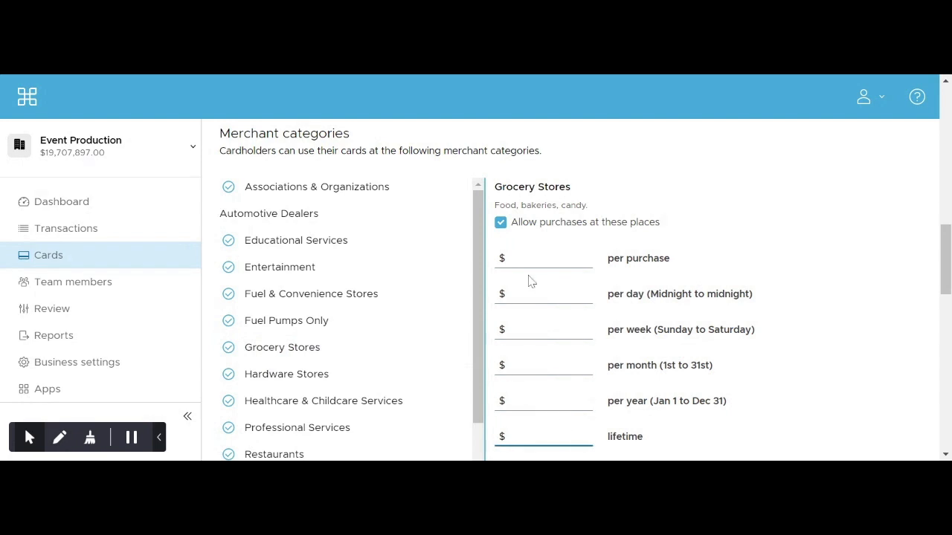
click(544, 257)
text(500)
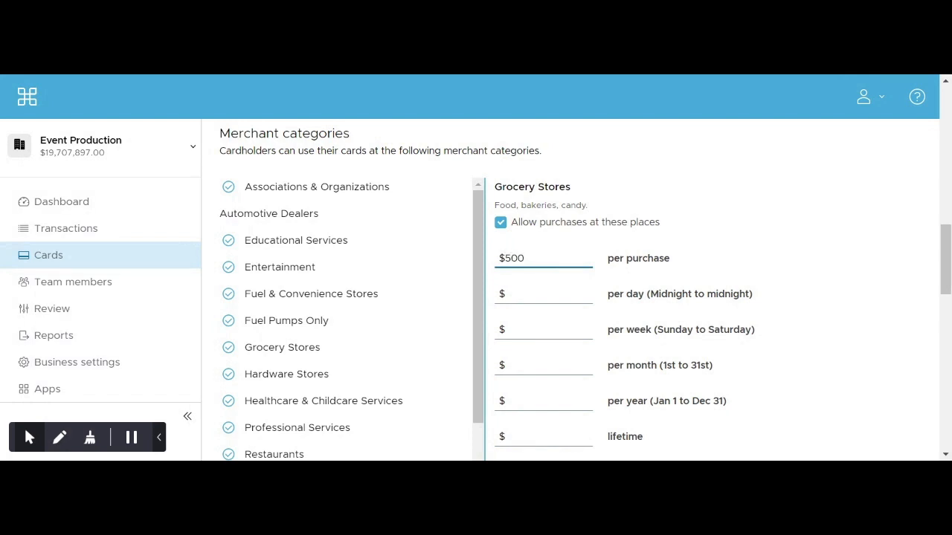
Step: Limit the card's spending days to Monday through Friday instead of every day
scroll(585, 282, down, 5)
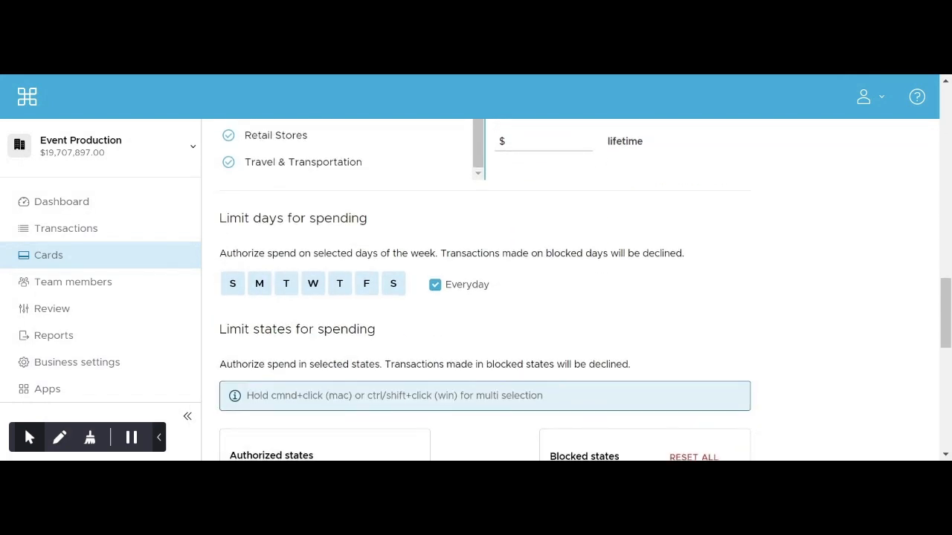
click(436, 286)
click(265, 289)
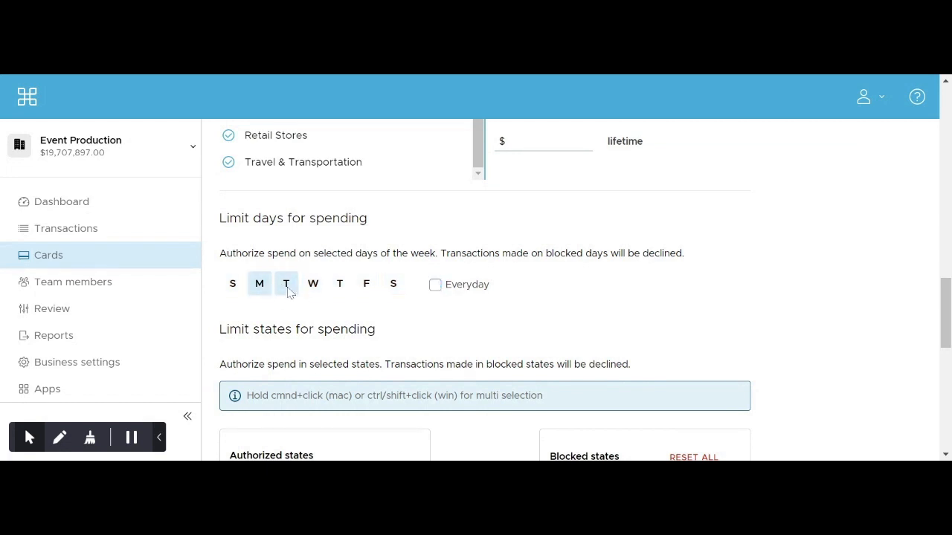
click(318, 289)
click(347, 288)
click(367, 290)
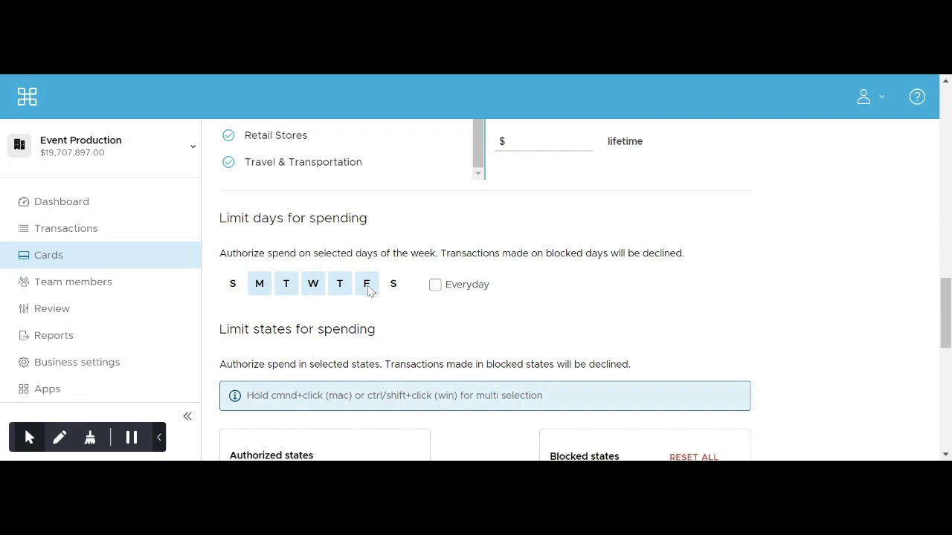
Step: Block spending in Alaska (AK) and Alabama (AL) and save the card's spend rule changes
scroll(385, 356, down, 1)
scroll(518, 319, down, 5)
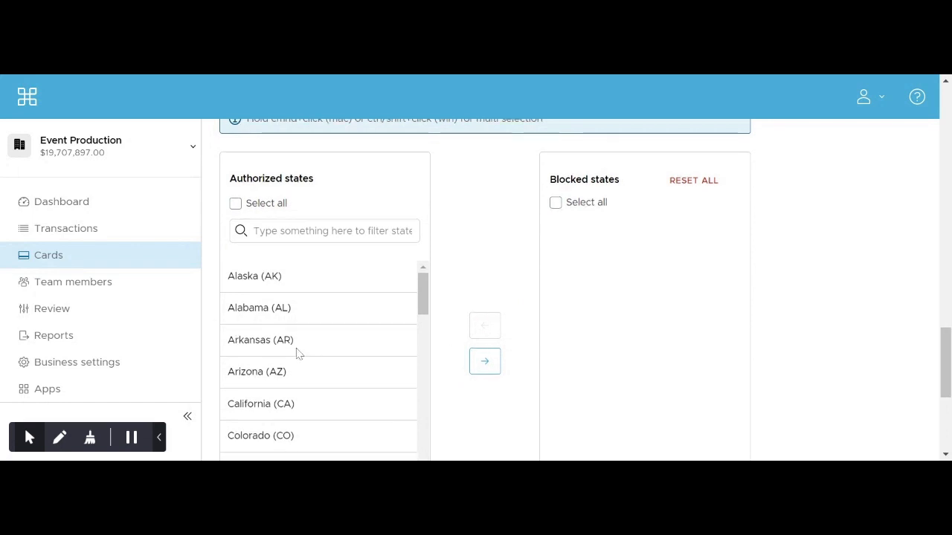
click(266, 281)
click(487, 367)
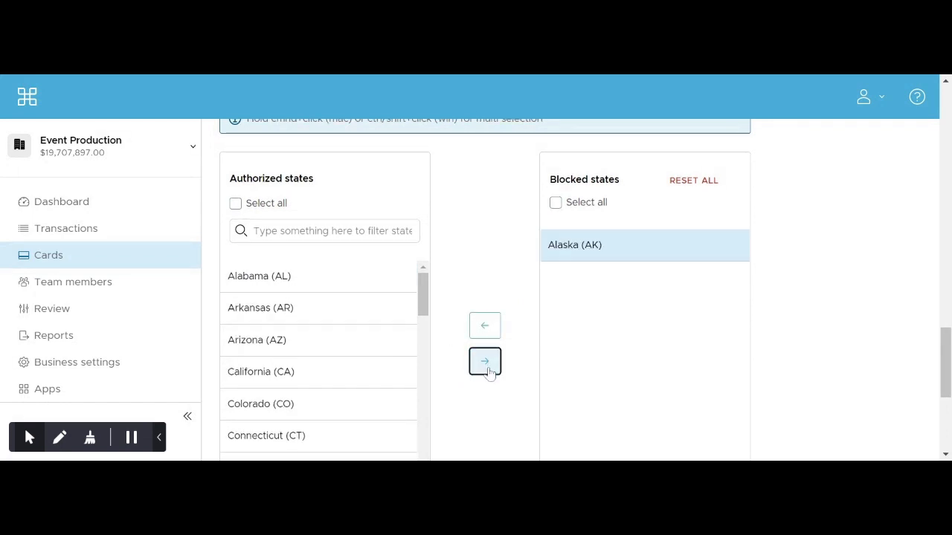
click(303, 282)
click(484, 362)
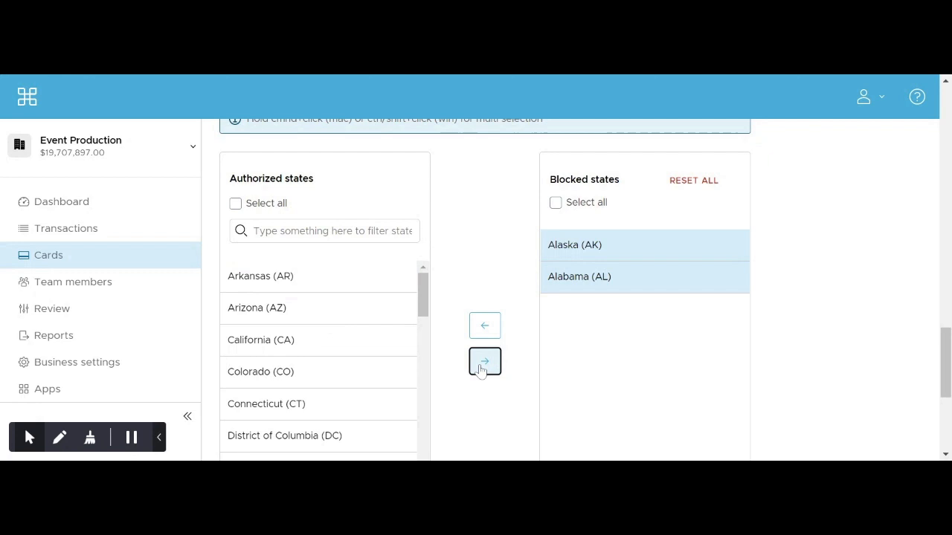
scroll(396, 315, down, 2)
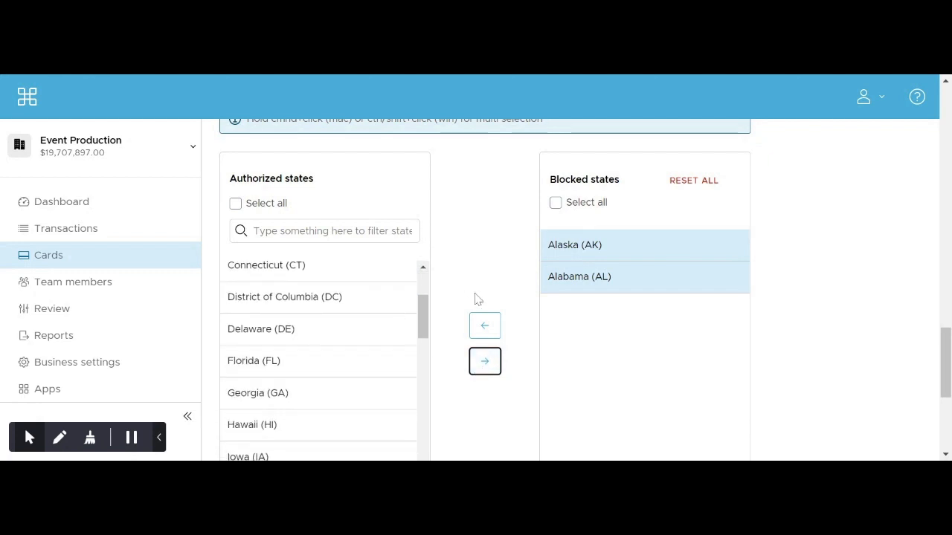
scroll(476, 297, down, 3)
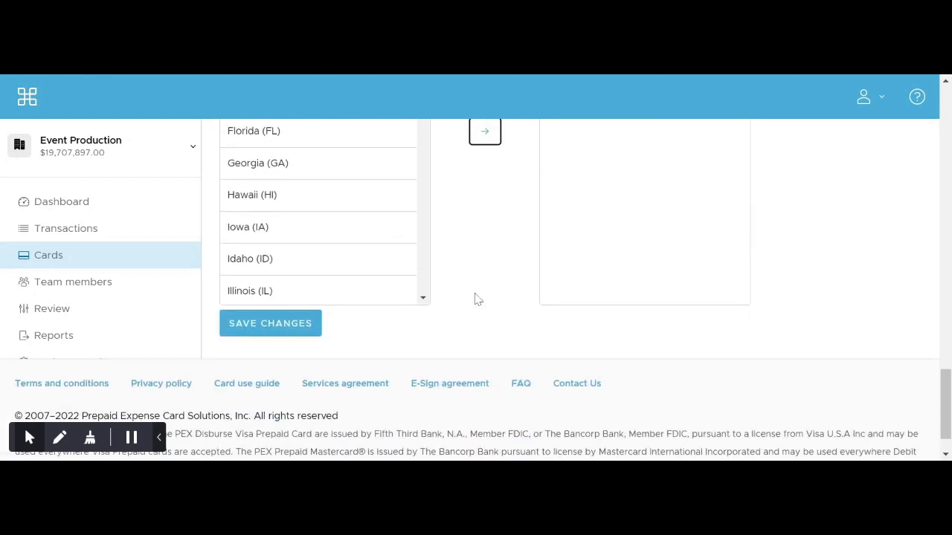
click(281, 328)
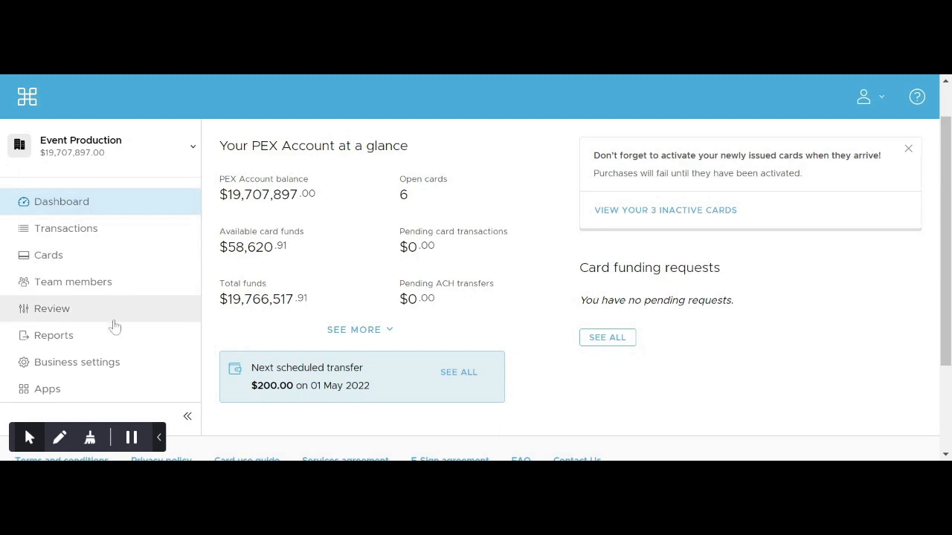
Step: Create a new spend policy in the business settings and name it Volunteers
click(106, 374)
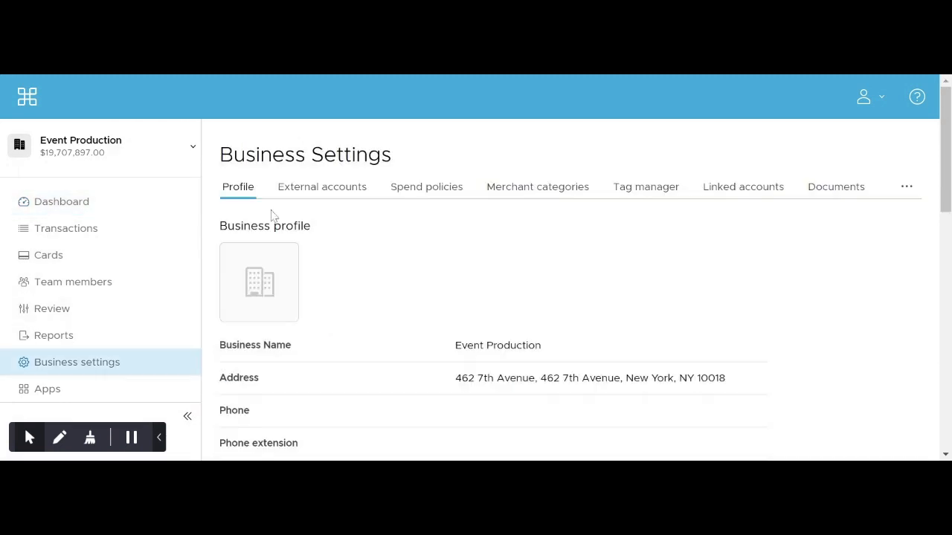
click(441, 192)
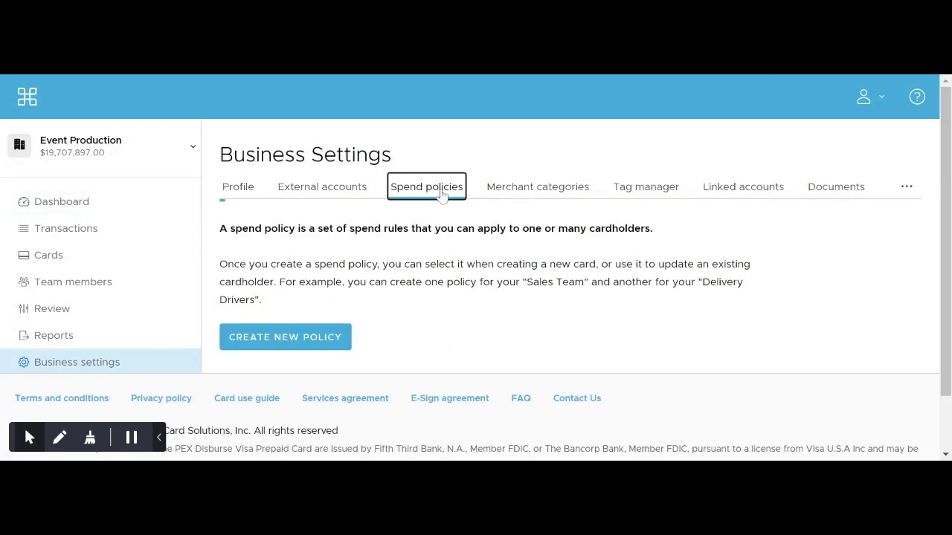
click(287, 332)
click(357, 229)
text(Volunteers)
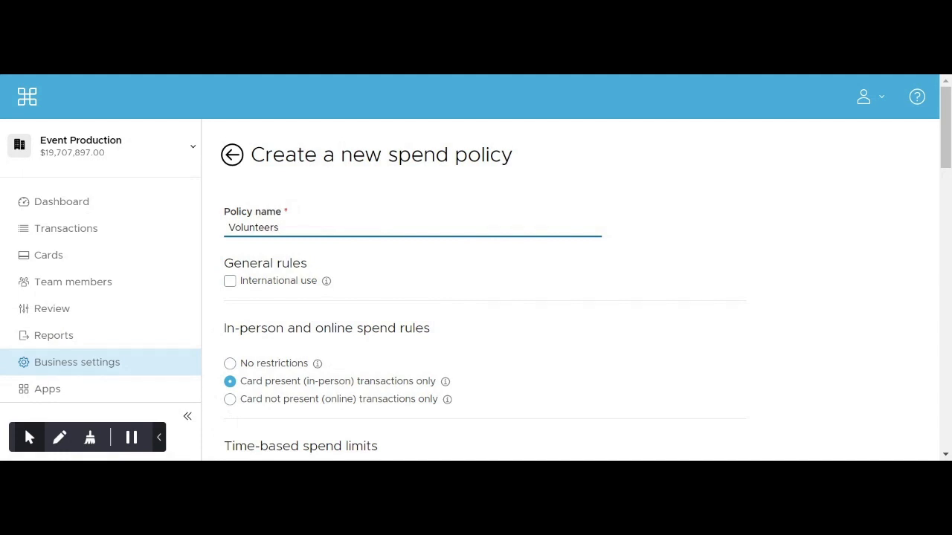
Step: Set the policy's in-person and online spending to No restrictions and add a $2000 per-month spend limit
scroll(476, 290, down, 2)
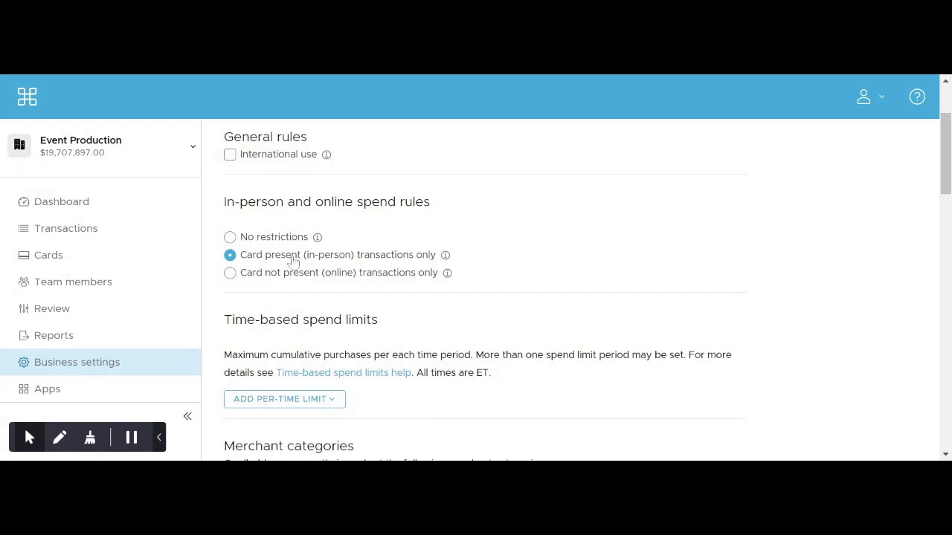
click(277, 236)
scroll(302, 265, down, 3)
click(237, 275)
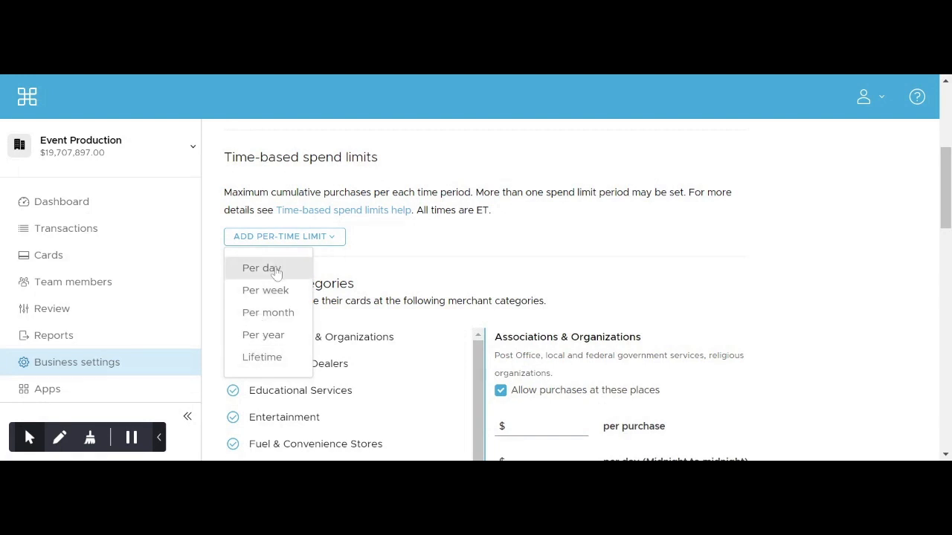
click(278, 321)
text(2000)
Step: Disallow purchases at Associations & Organizations and Educational Services in the policy's merchant categories
scroll(435, 320, down, 5)
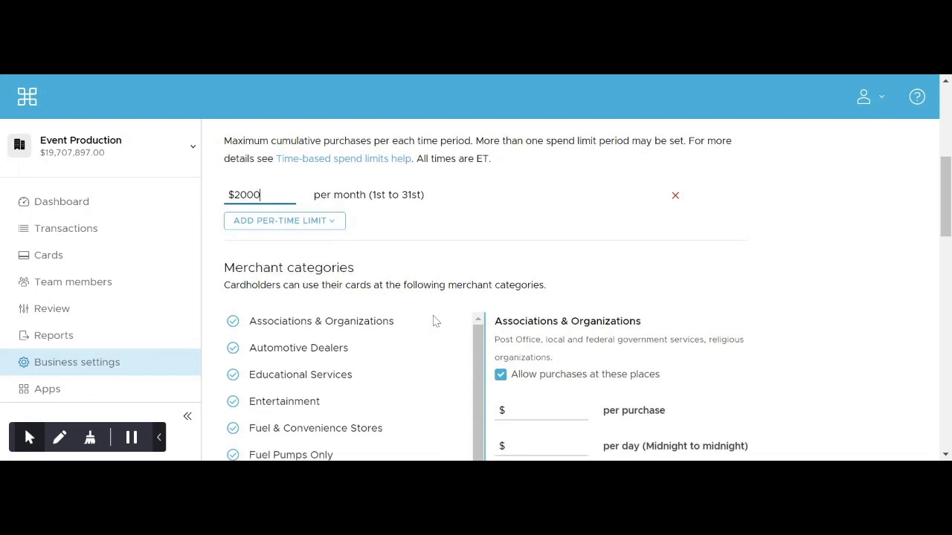
scroll(437, 321, up, 1)
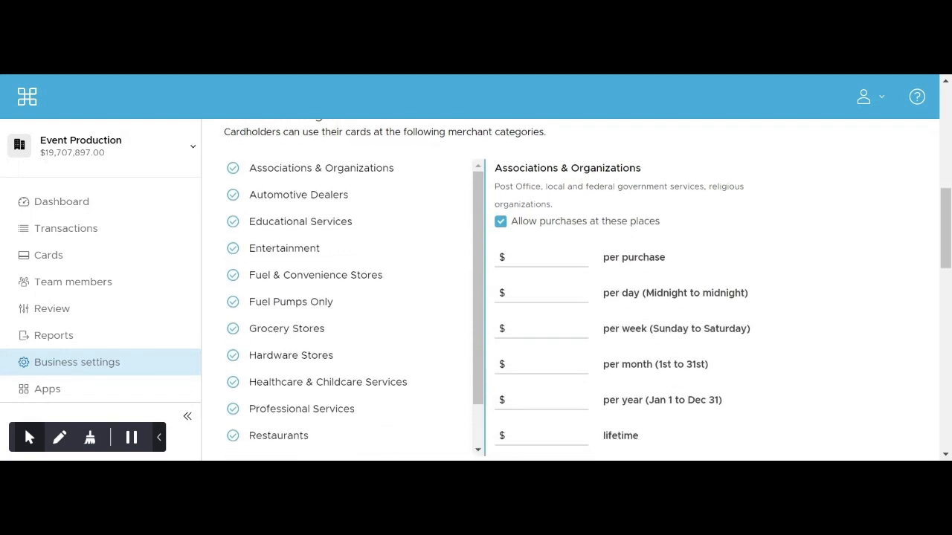
click(500, 222)
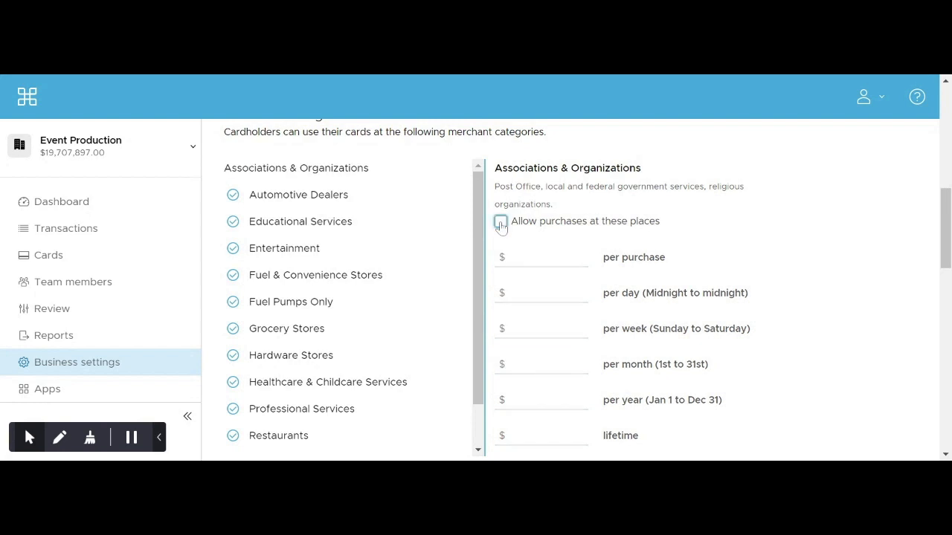
click(364, 227)
click(523, 209)
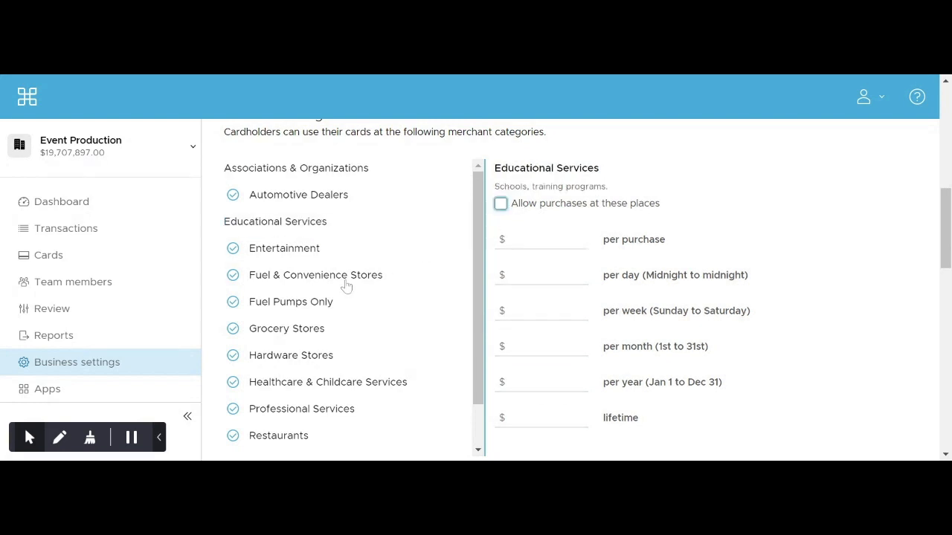
Step: Disallow purchases at Automotive Dealers and set a $200 per-month limit for Entertainment in the policy's merchant categories
click(275, 204)
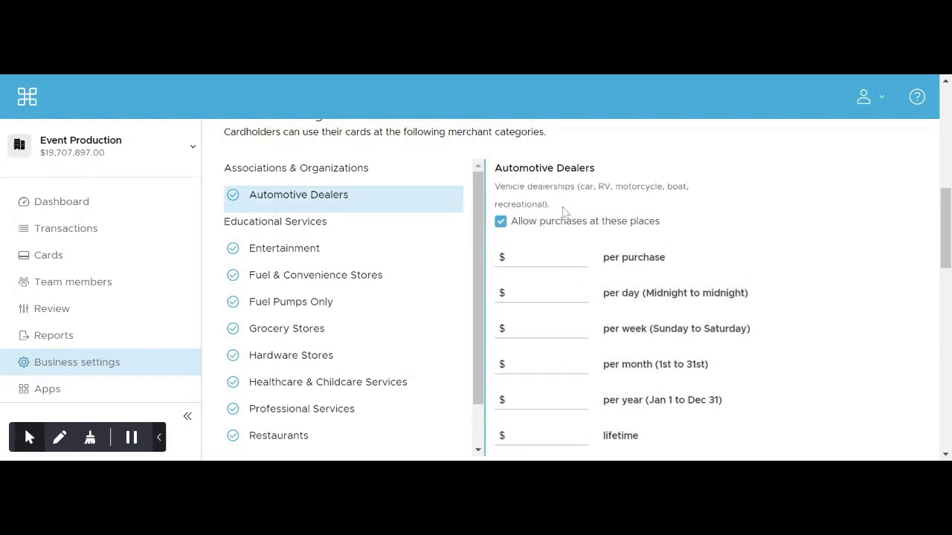
click(553, 225)
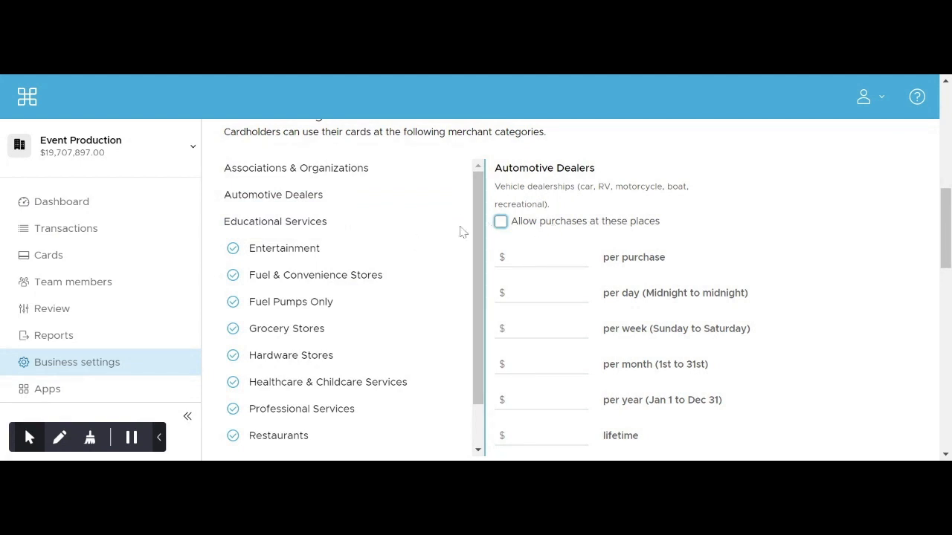
click(297, 254)
click(541, 346)
text(200)
Step: Limit the policy's spending days to Monday through Friday instead of every day
scroll(364, 322, down, 5)
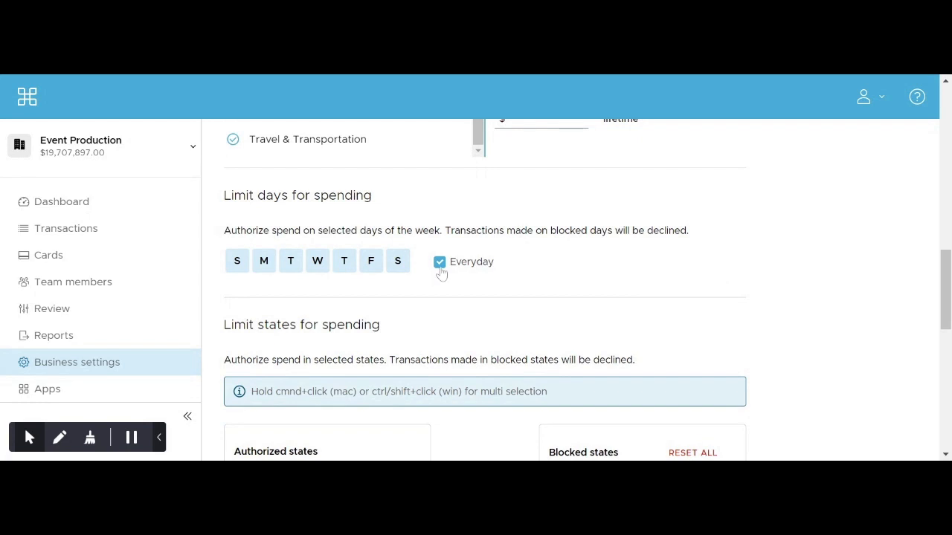
click(439, 262)
click(264, 261)
click(291, 261)
click(317, 262)
click(342, 262)
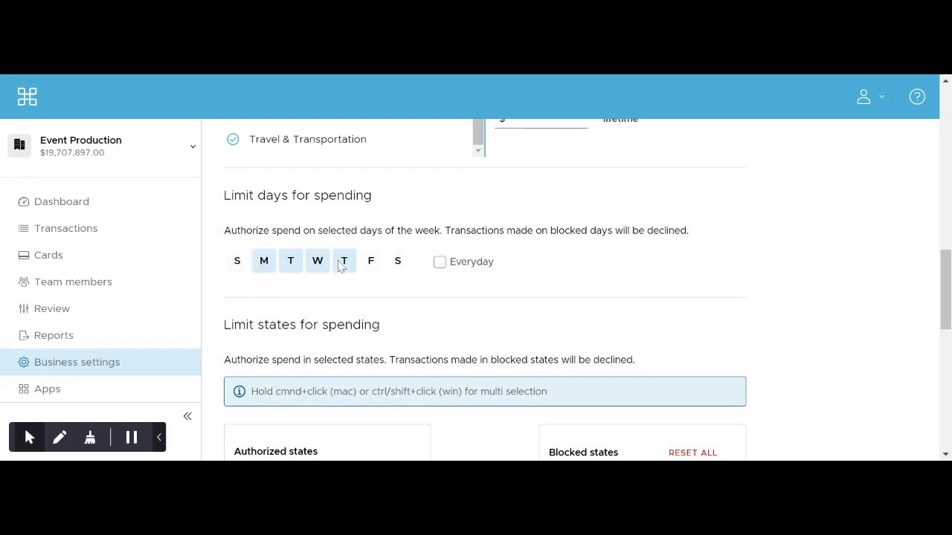
click(370, 262)
Step: Block spending in Alaska (AK) and Alabama (AL) for the policy and save the changes
scroll(370, 266, down, 2)
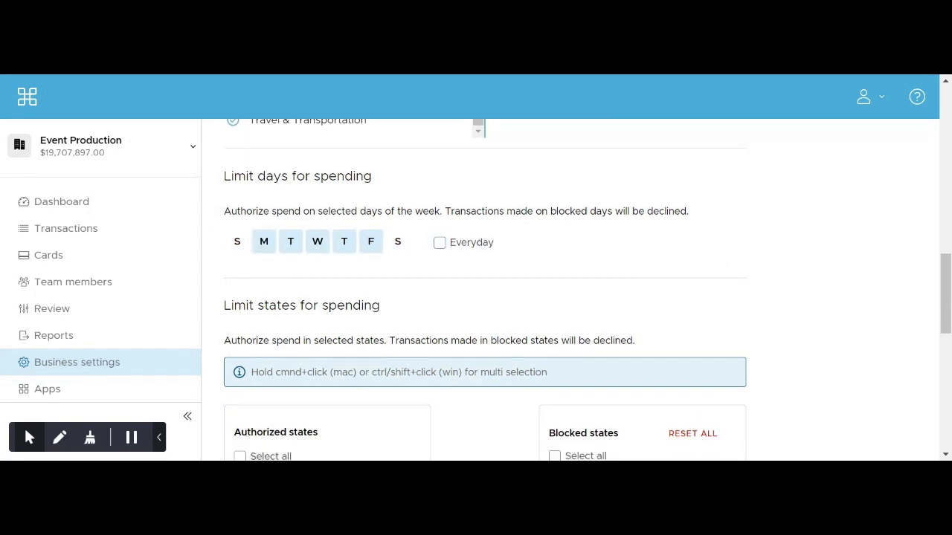
scroll(476, 290, down, 2)
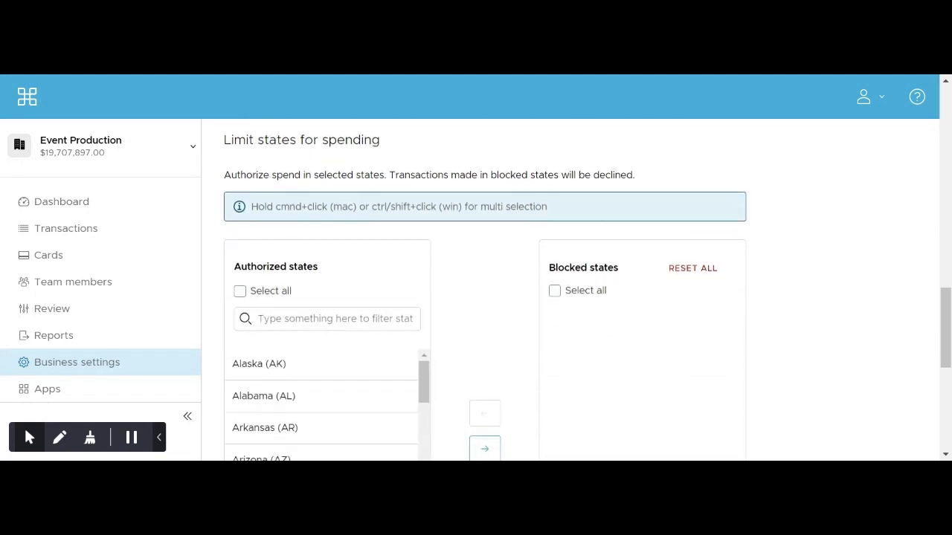
scroll(476, 296, down, 2)
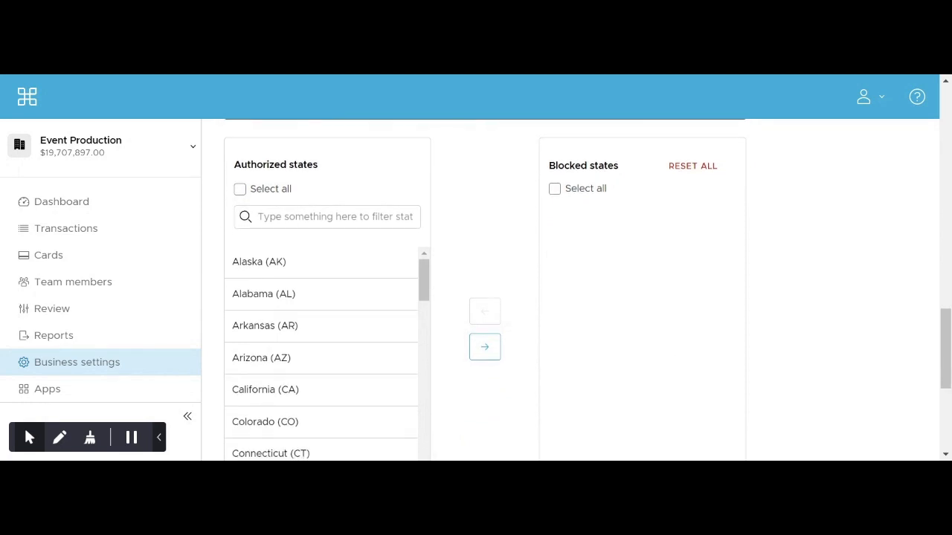
click(281, 273)
click(483, 349)
click(356, 302)
click(335, 259)
click(485, 347)
scroll(612, 286, down, 5)
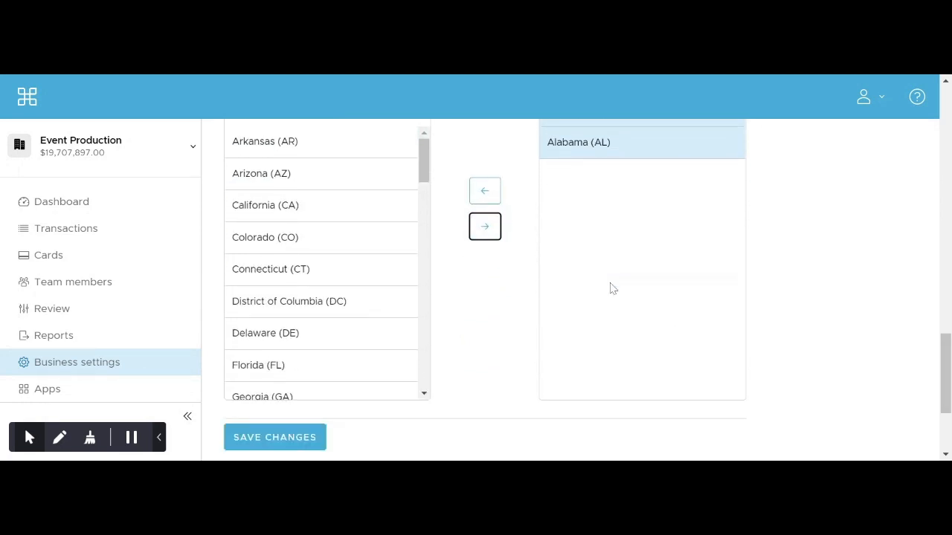
click(264, 318)
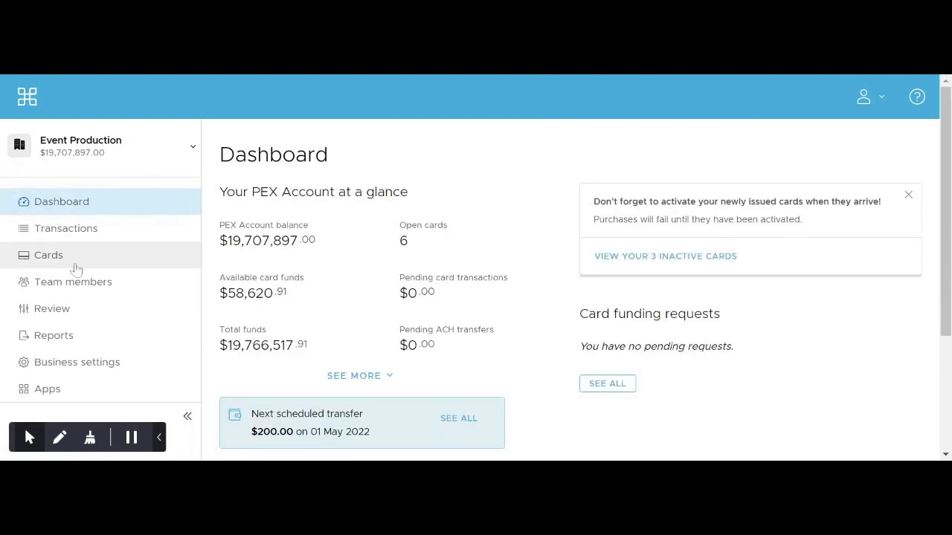
Step: Assign the Volunteers spend policy to the active card with the $11,000.00 balance in the list of all cards
click(67, 260)
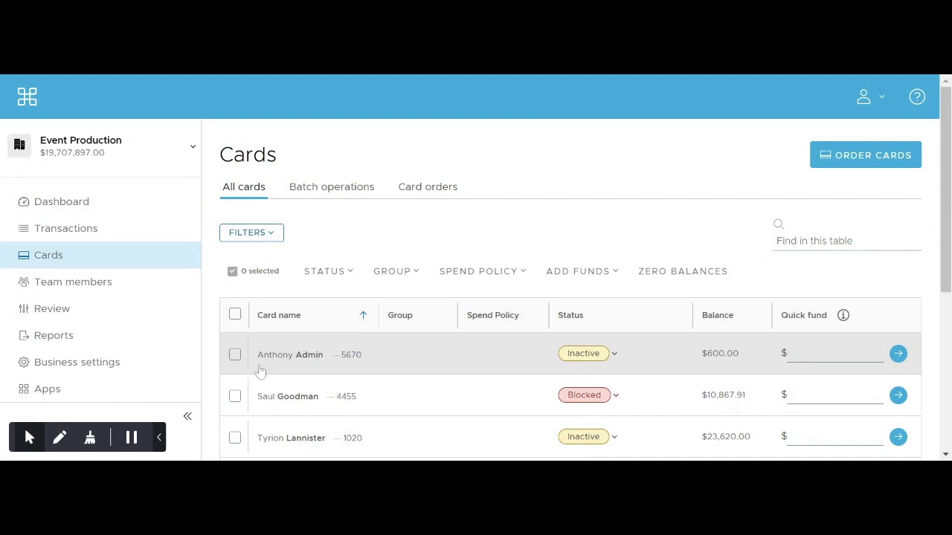
scroll(257, 372, down, 3)
click(234, 136)
click(234, 136)
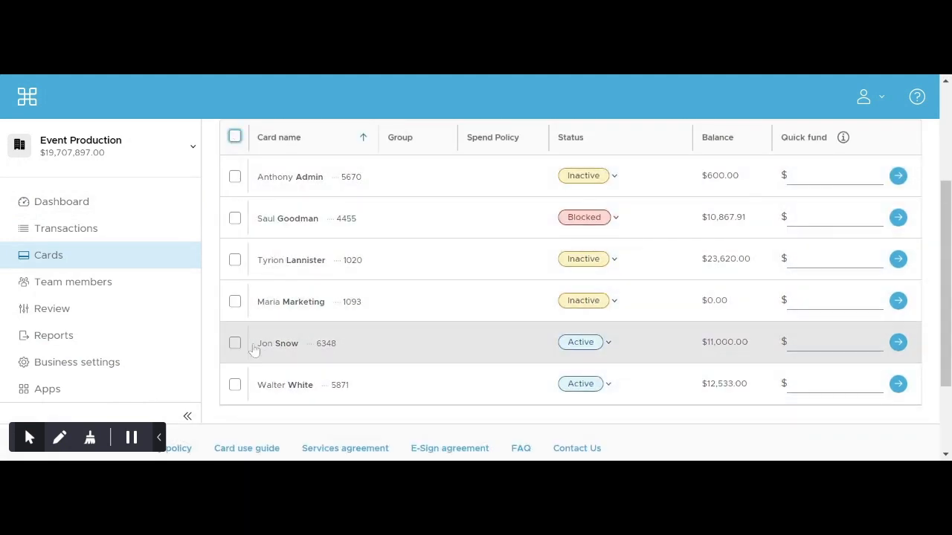
click(234, 343)
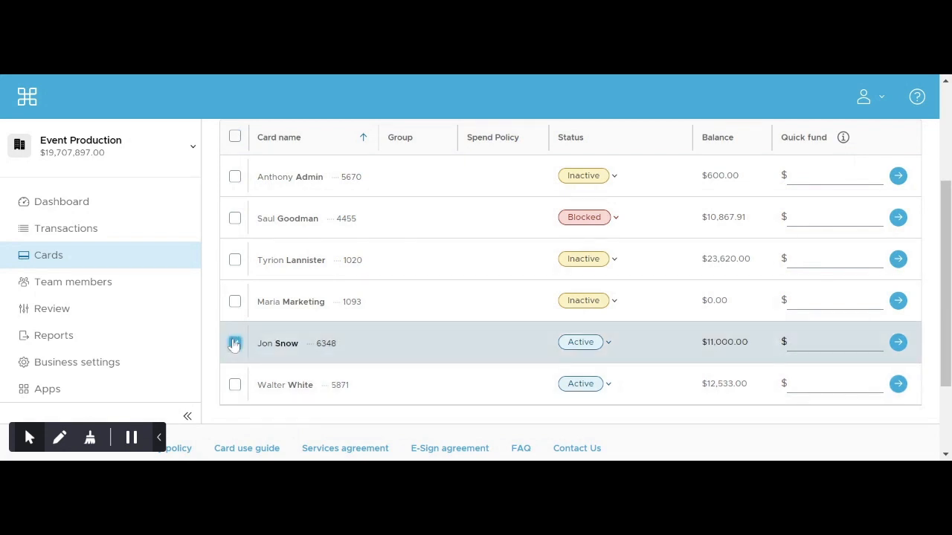
scroll(235, 343, up, 3)
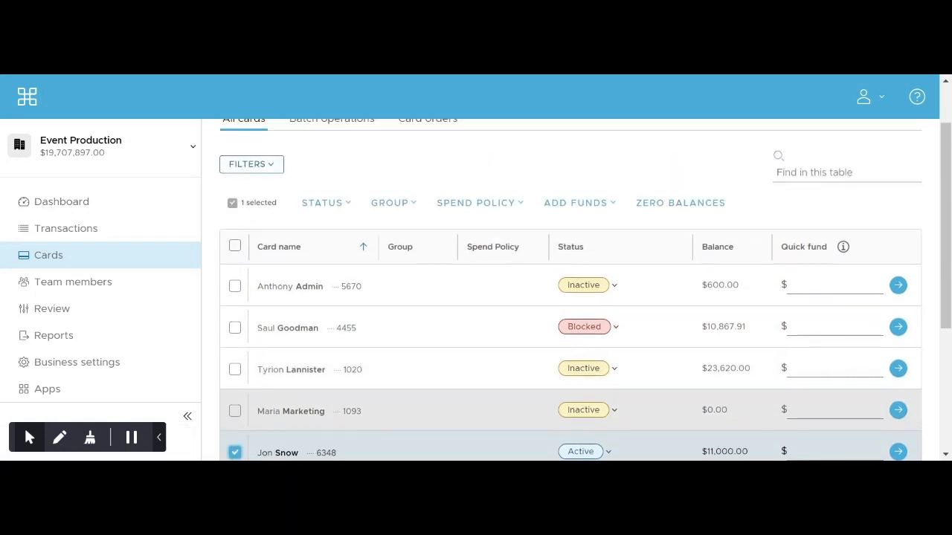
click(479, 204)
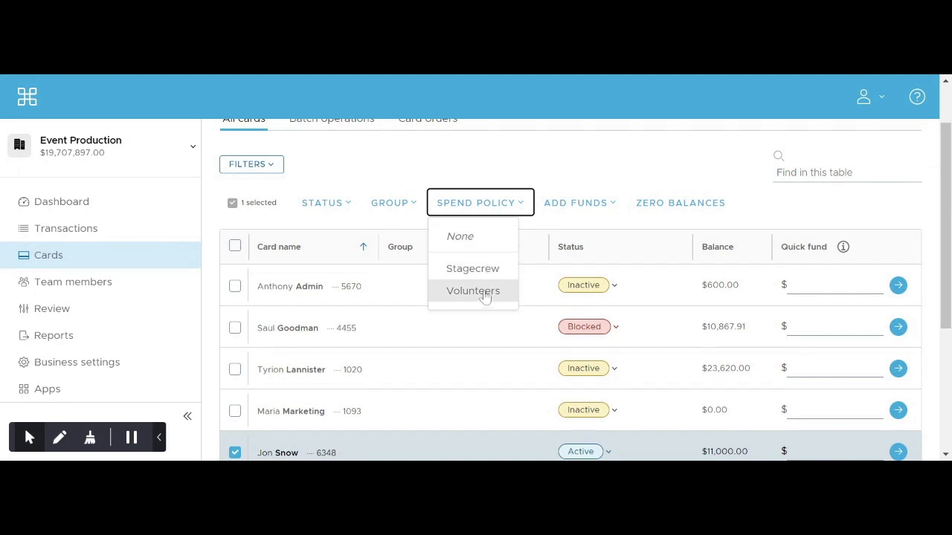
click(487, 292)
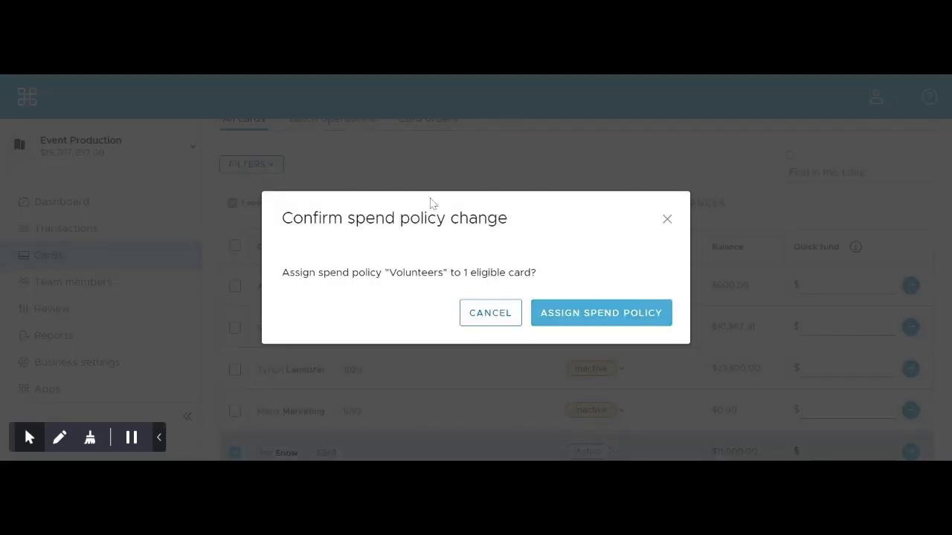
click(595, 318)
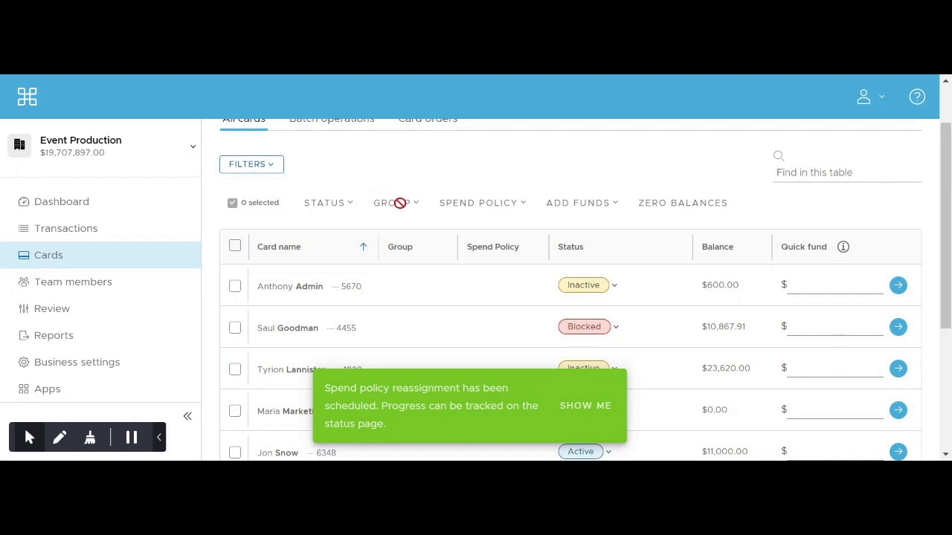
Step: Check the status of the spend policy assignment in the card batch operations and return to the list of all cards
scroll(346, 147, up, 1)
click(345, 142)
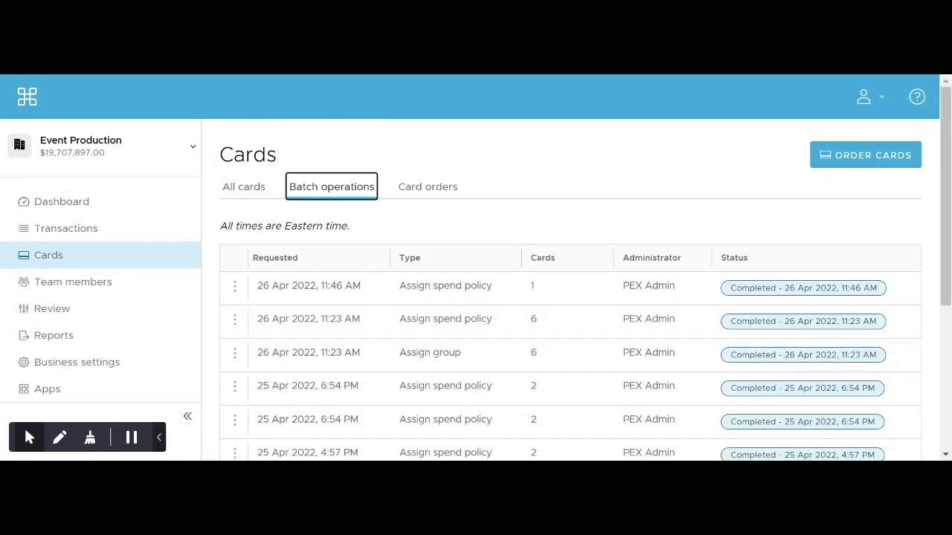
click(232, 191)
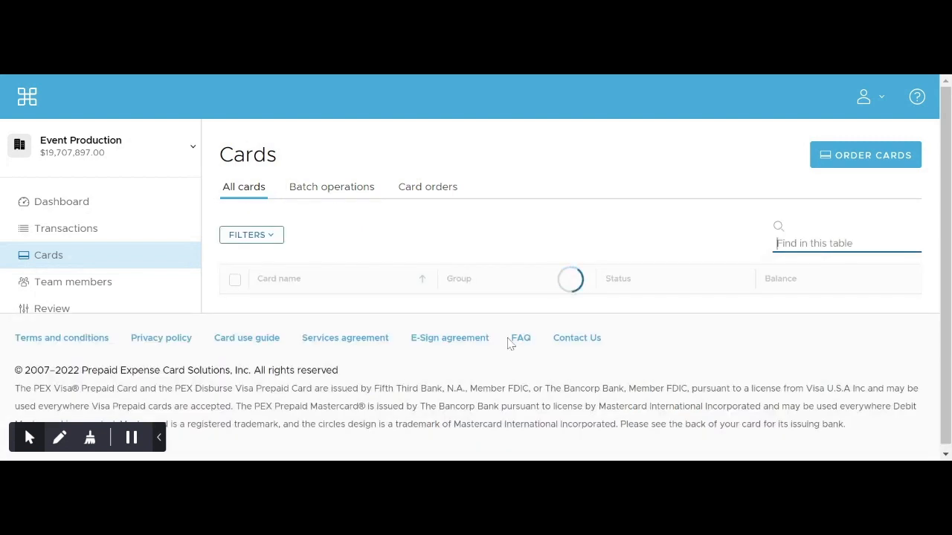
scroll(509, 343, down, 5)
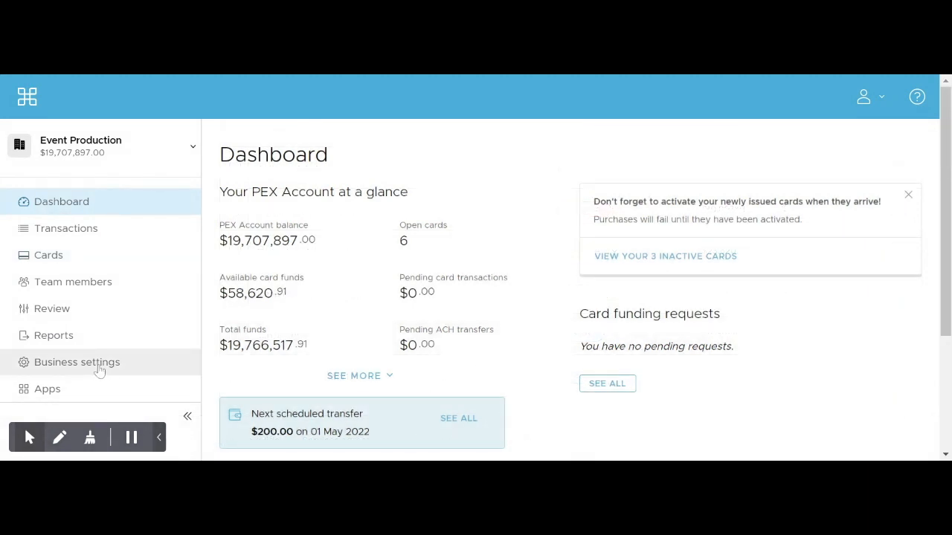
Step: Start a custom merchant category in the business settings, based on a new empty category
click(99, 371)
click(521, 188)
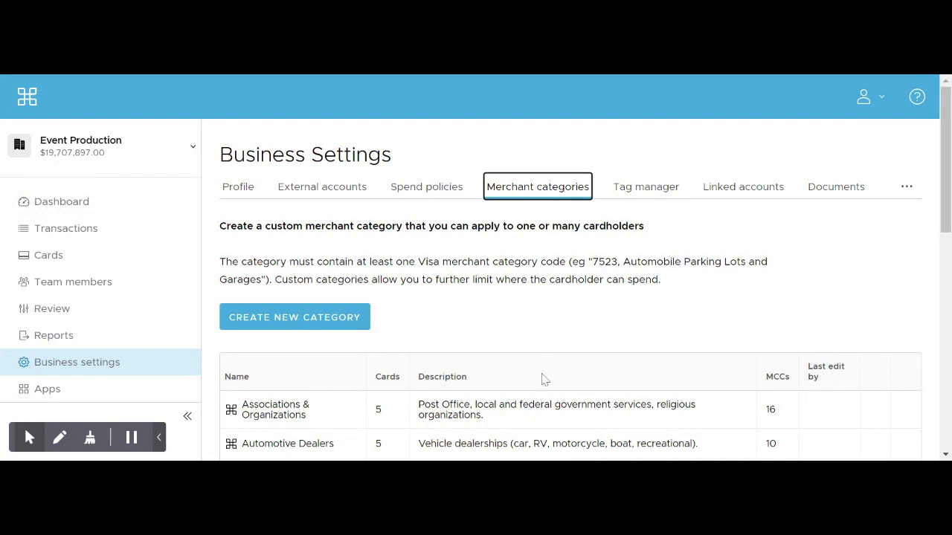
scroll(543, 387, down, 2)
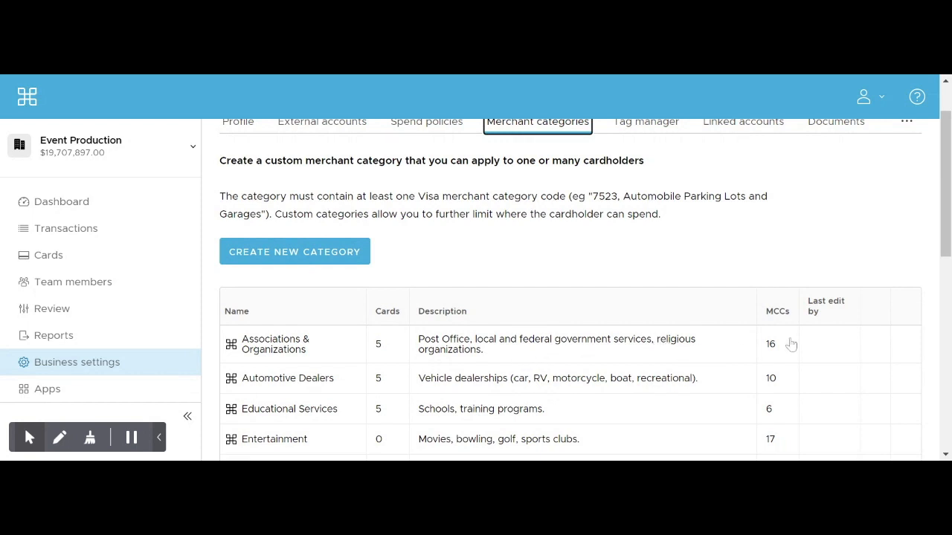
click(272, 254)
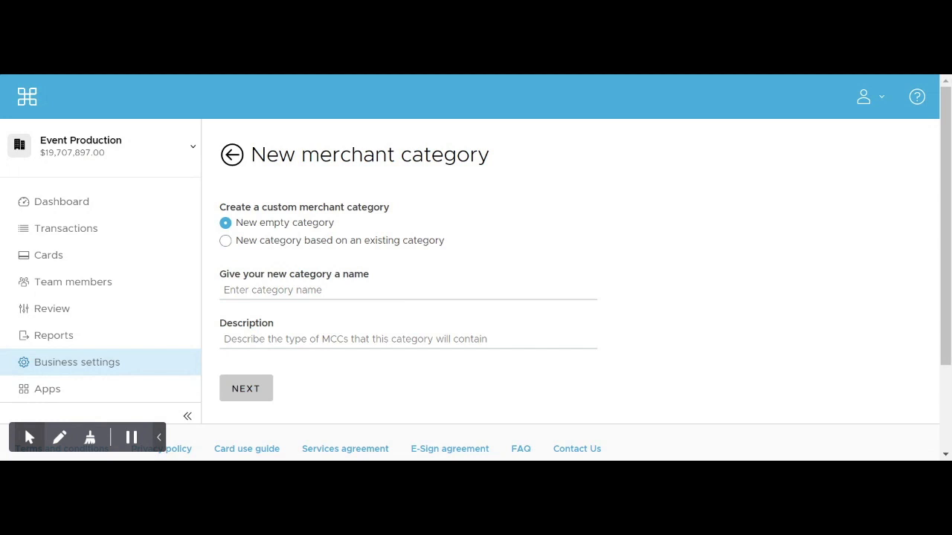
click(296, 251)
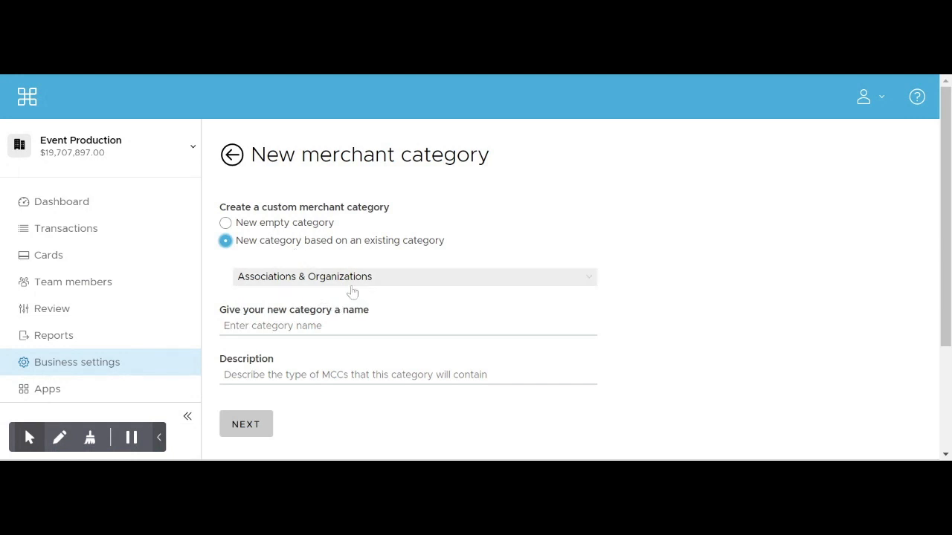
click(292, 227)
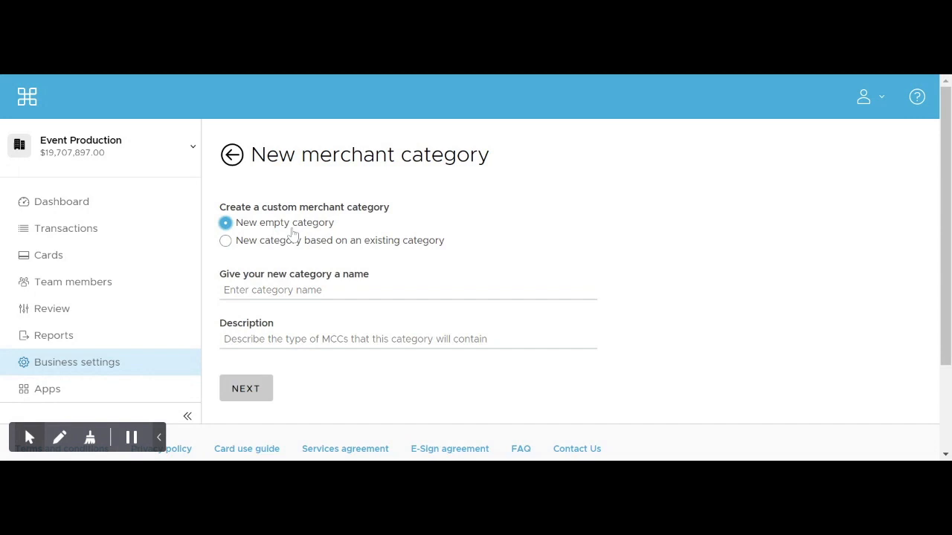
Step: Name the category All Food, describe it as "restaurants, grocery stores and wholesale clubs", and continue to its MCC selection
key(Tab)
text(All Fo)
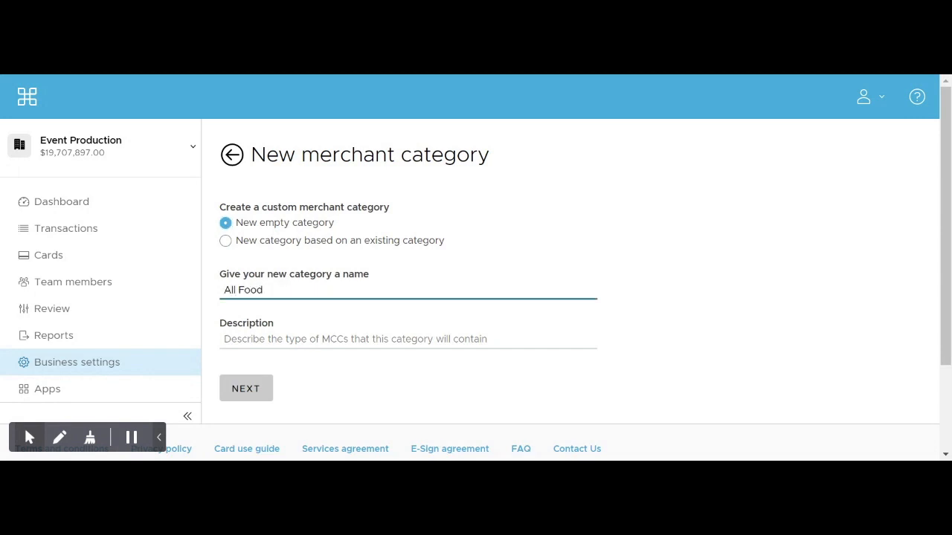
key(Tab)
text(restaurants, grocery stores and wholesale clubs)
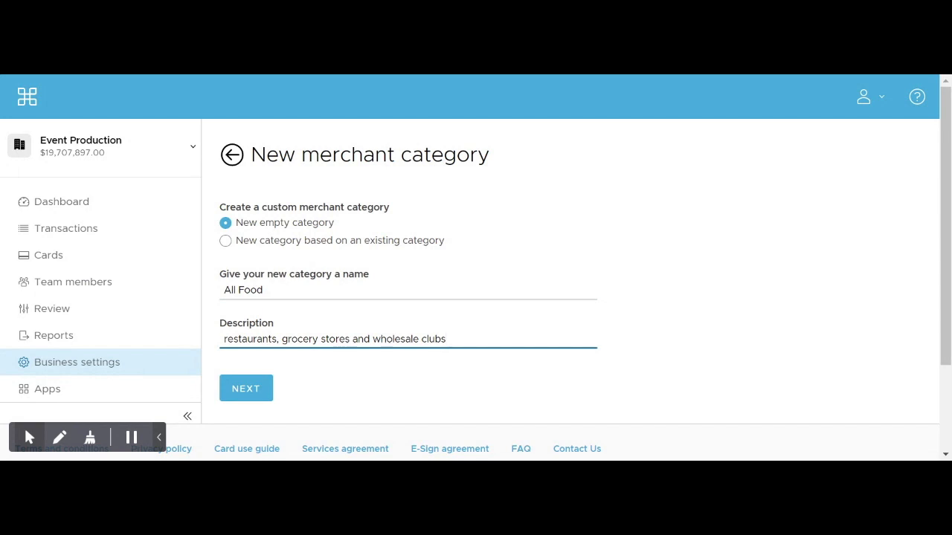
scroll(476, 270, down, 2)
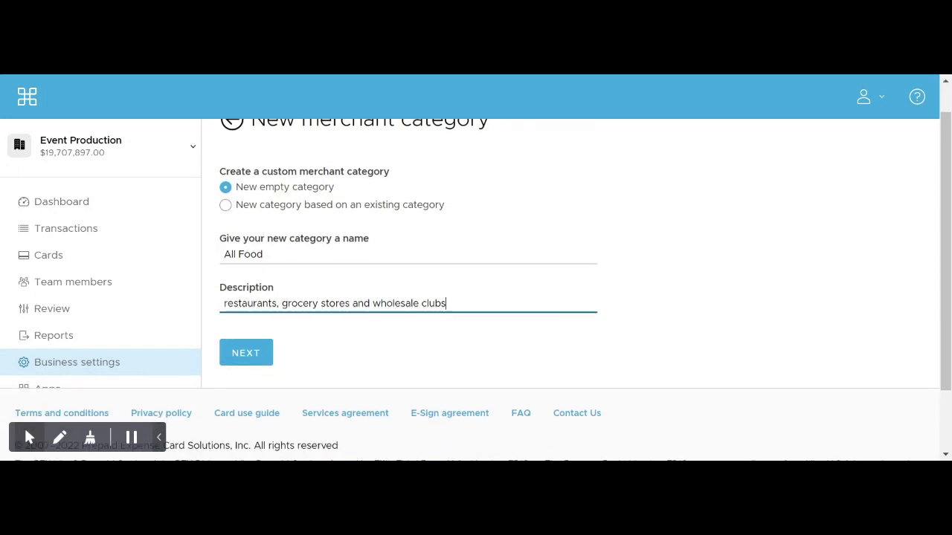
click(247, 355)
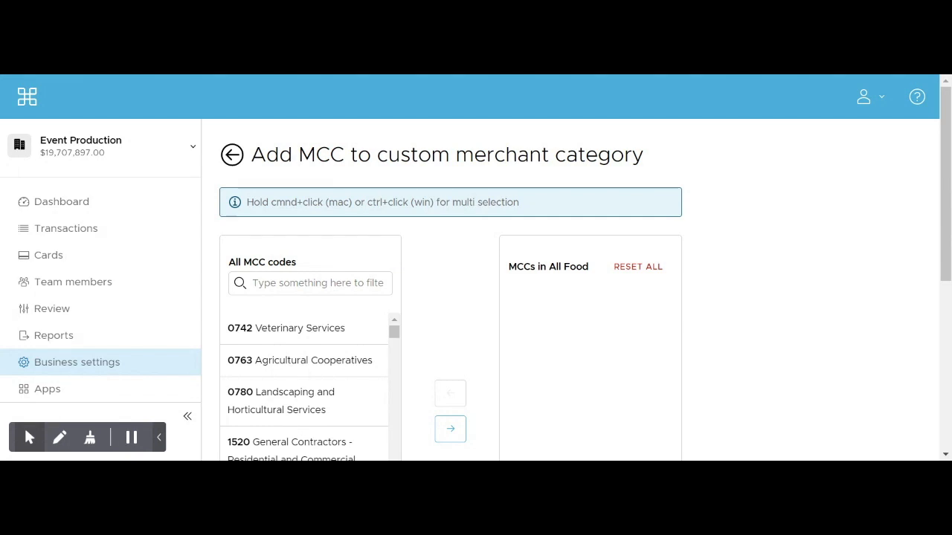
Step: Find MCC 5411 Grocery Stores and Supermarkets and add it to the All Food category
click(310, 283)
text(grocery sto)
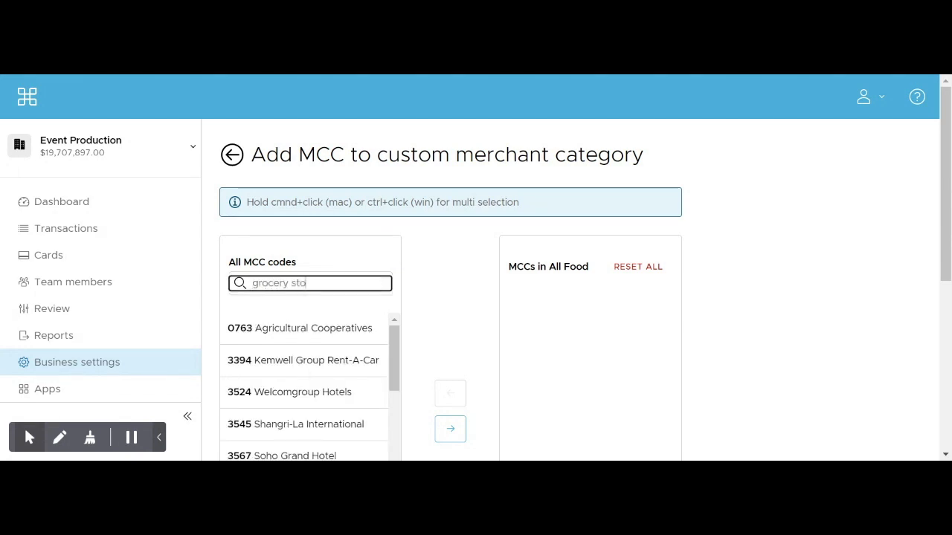
click(304, 334)
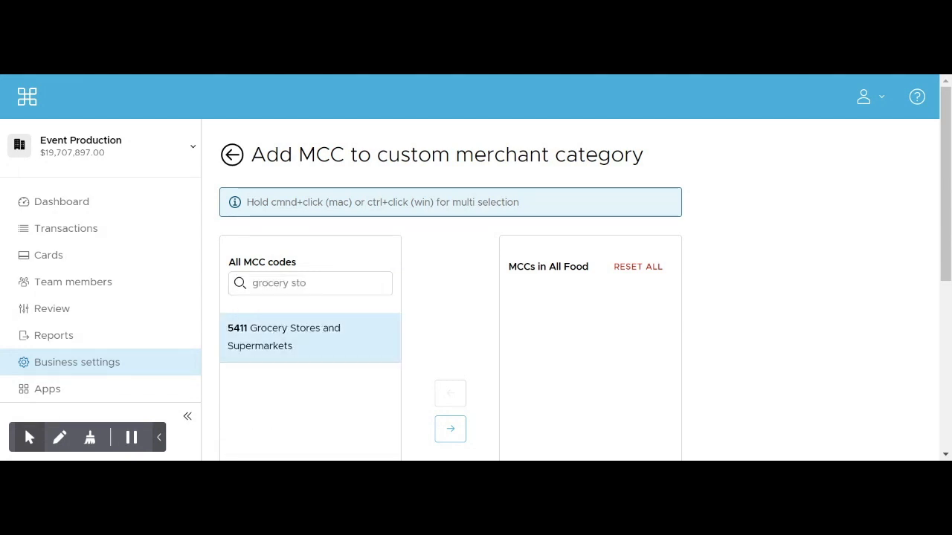
click(452, 431)
Step: Find MCC 5300 Wholesale Clubs and add it to the All Food category
click(291, 281)
key(ctrl+a)
text(whole)
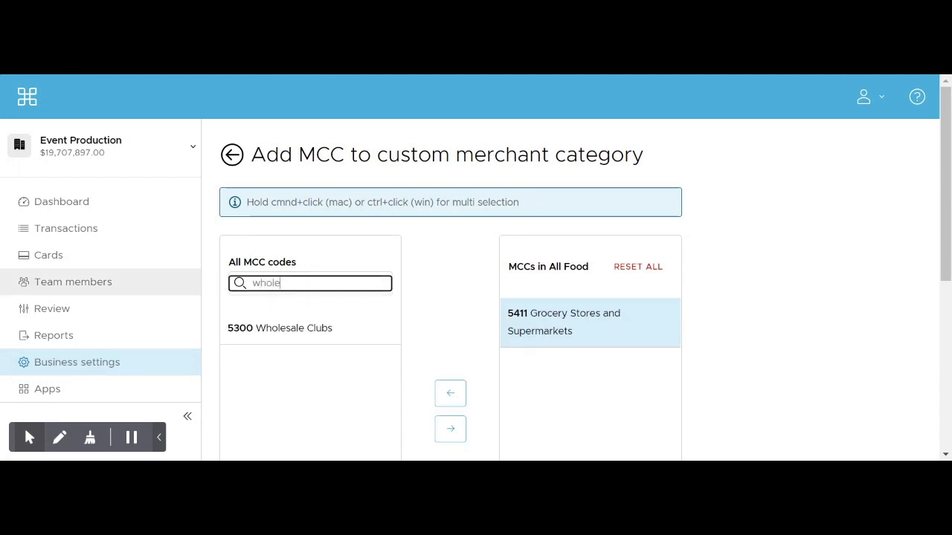
click(272, 328)
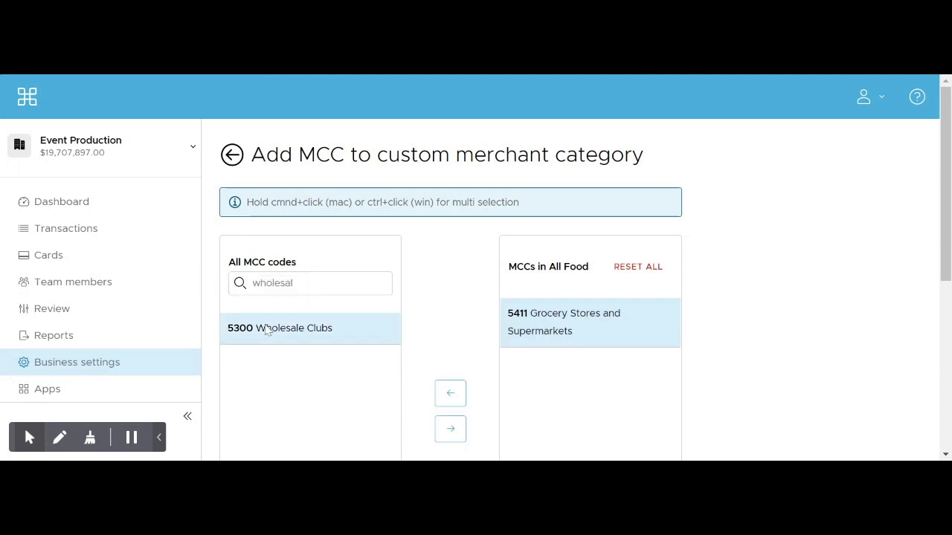
click(451, 430)
Step: Find the restaurant MCCs and add 5812 Eating Places, Restaurants and 5814 Fast Food Restaurants to the All Food category
click(297, 282)
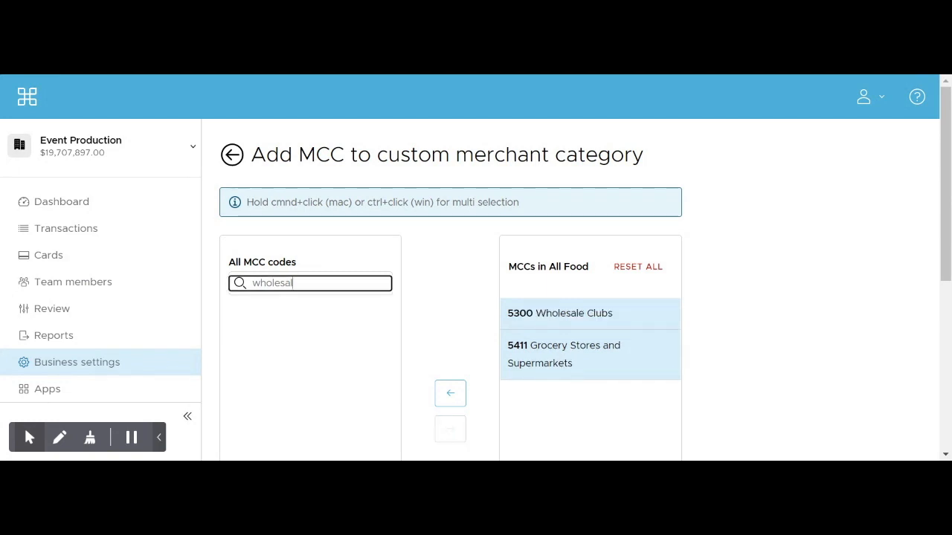
key(ctrl+a)
text(restau)
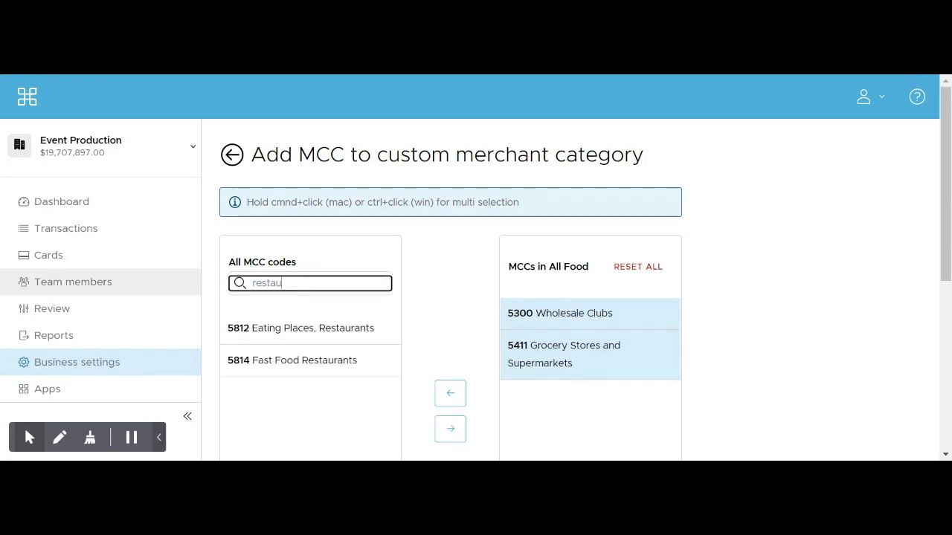
click(274, 330)
click(290, 370)
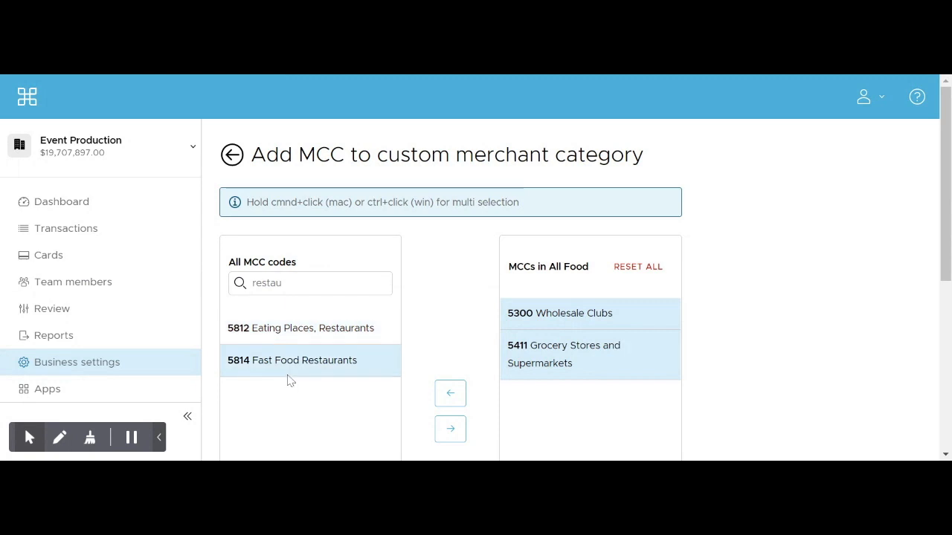
click(451, 429)
click(451, 429)
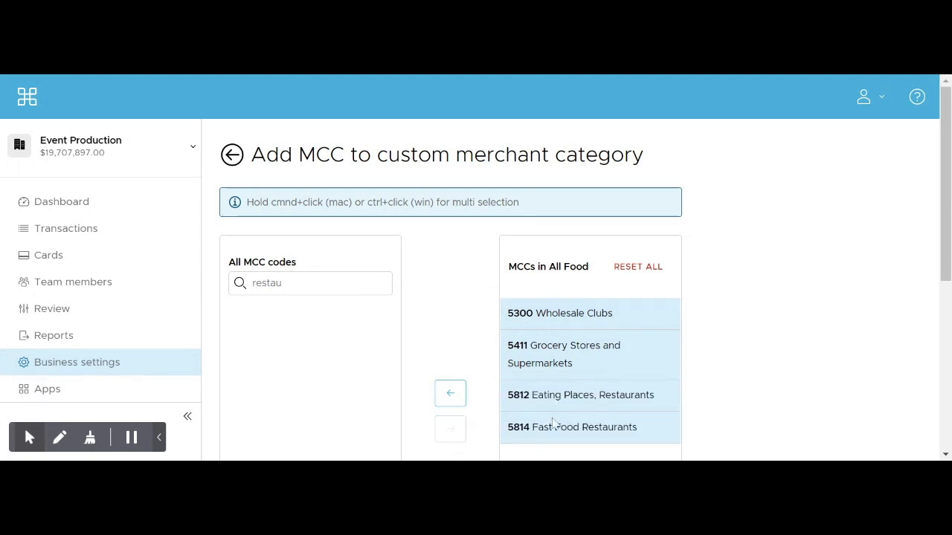
Step: Create the All Food category with its selected MCCs and check its entry in the merchant categories list
scroll(575, 416, down, 1)
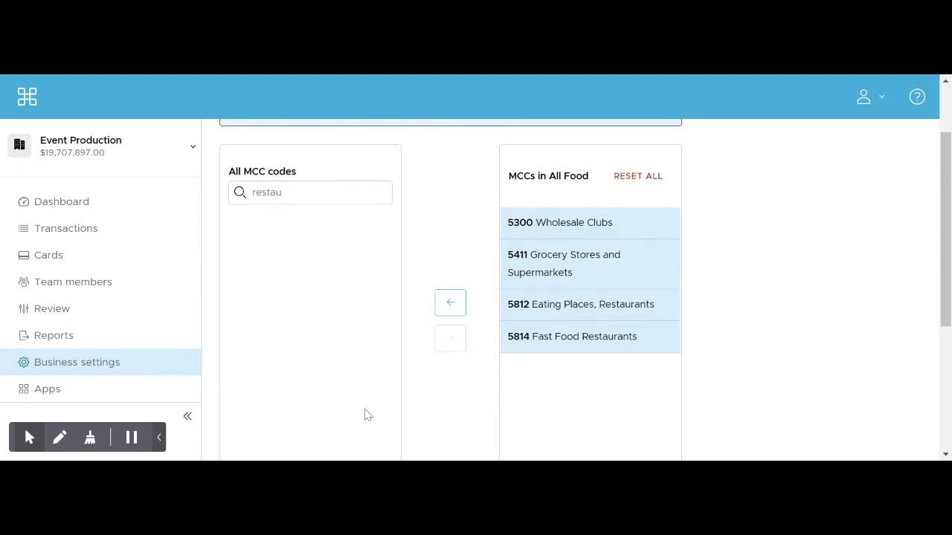
scroll(365, 414, down, 3)
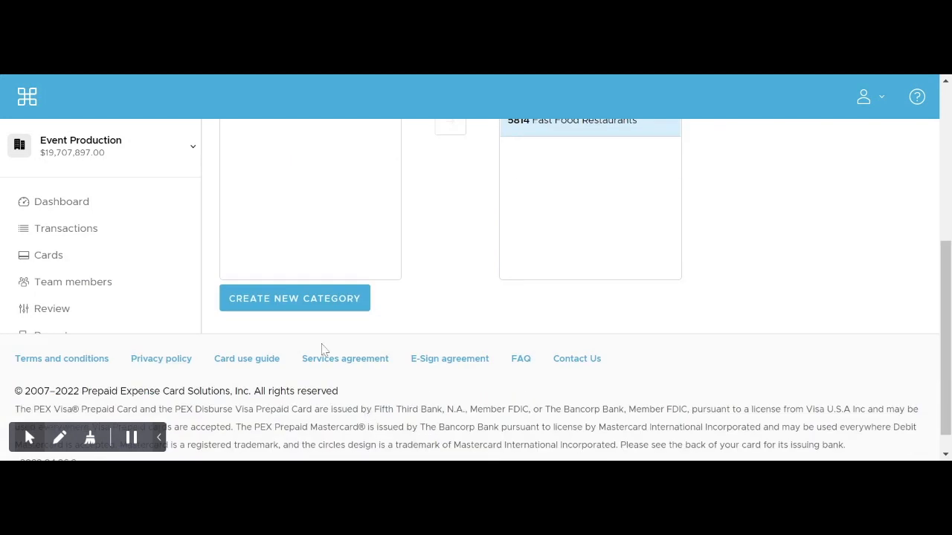
click(305, 307)
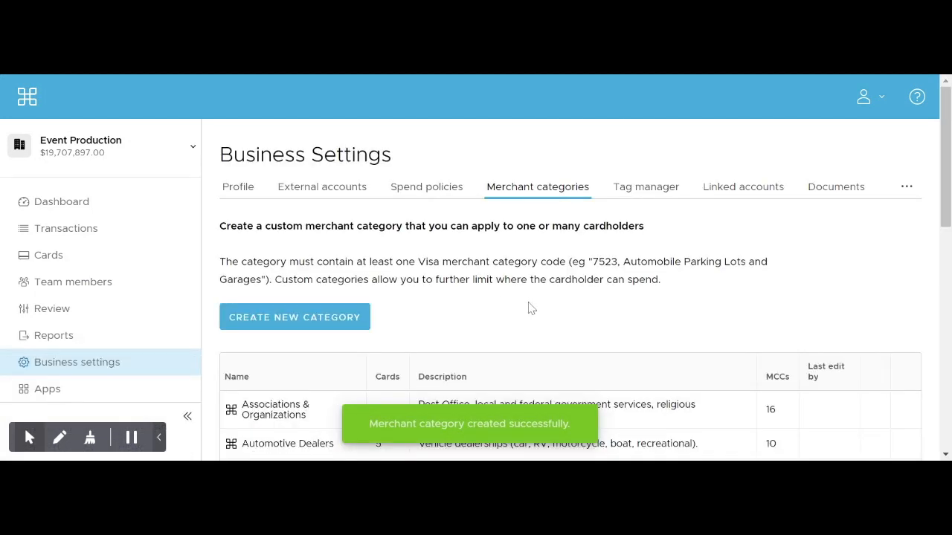
scroll(531, 308, down, 4)
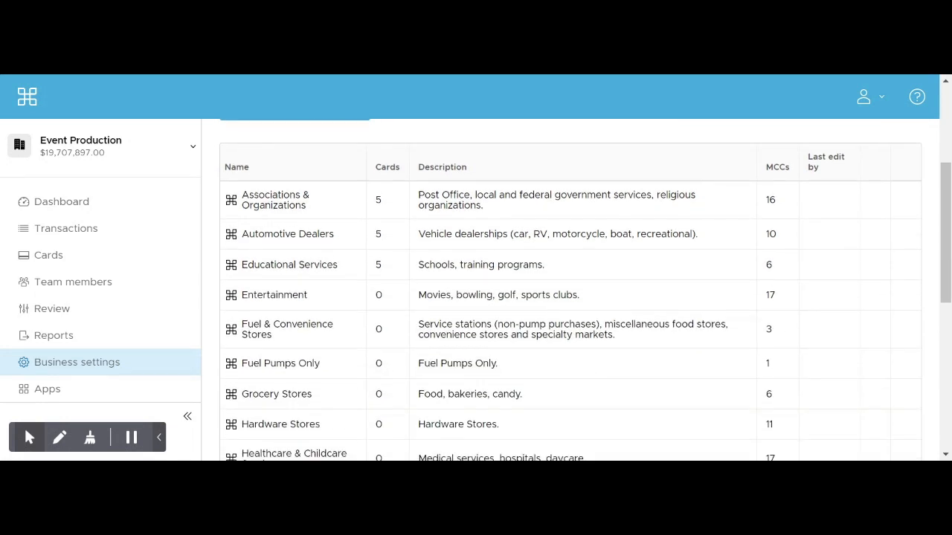
scroll(531, 308, down, 5)
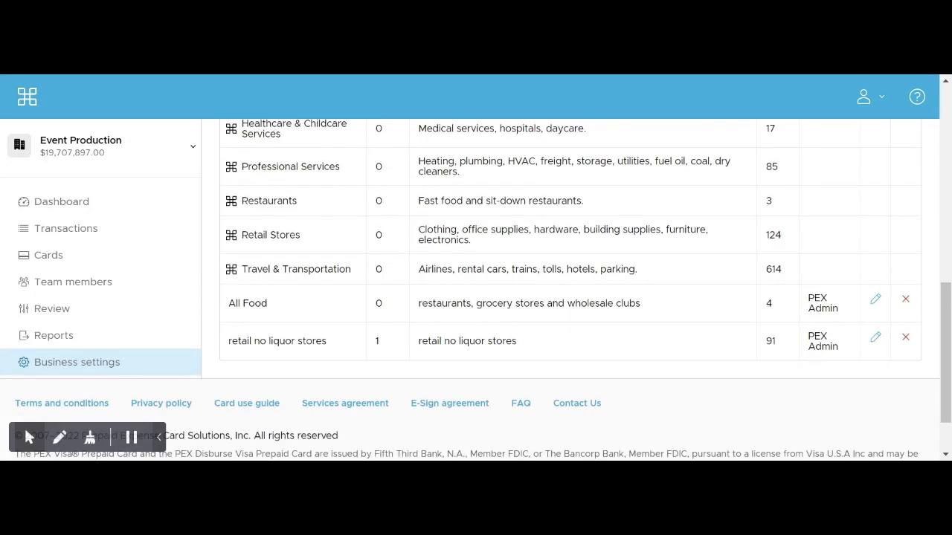
scroll(532, 307, up, 9)
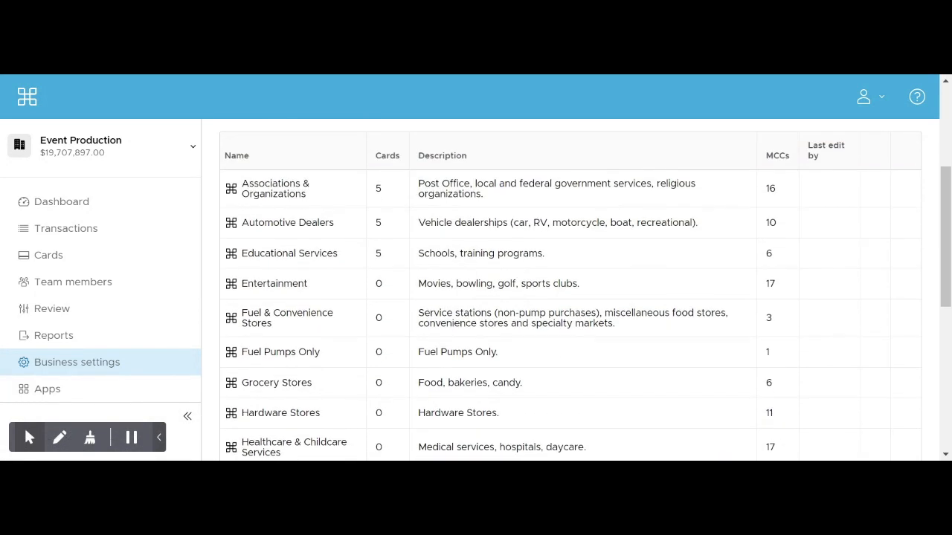
Step: Open the Volunteers spend policy for editing
click(450, 192)
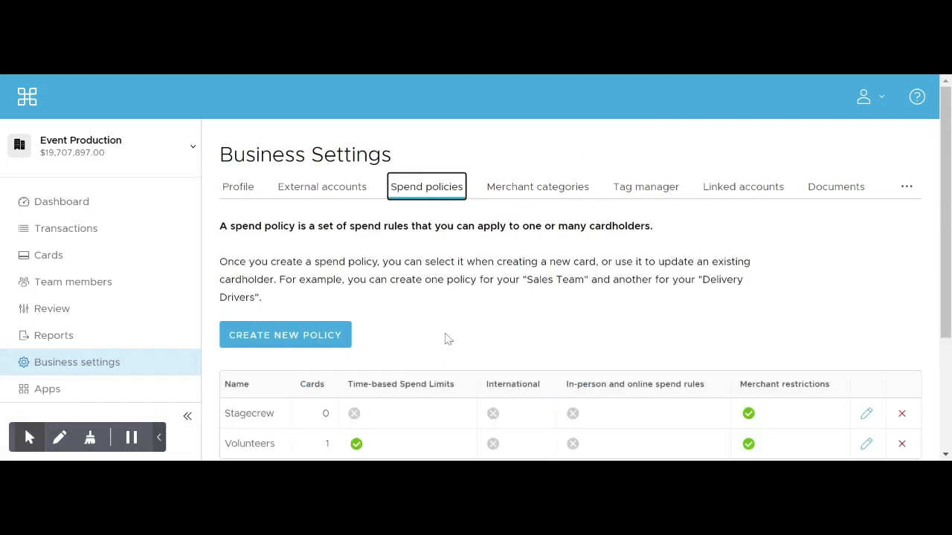
scroll(446, 336, down, 2)
click(424, 381)
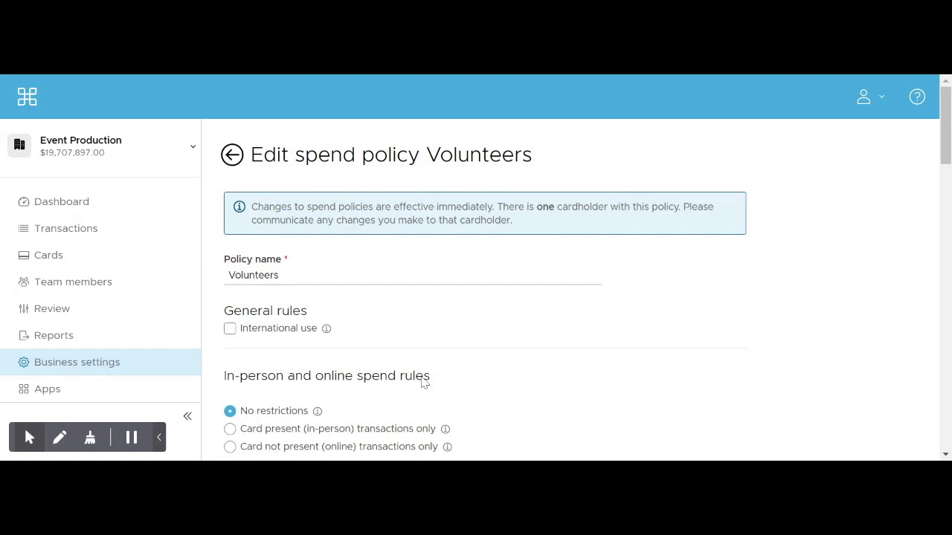
Step: Allow purchases at All Food merchants in the Volunteers policy and go to the end of the form to save it
scroll(423, 381, down, 10)
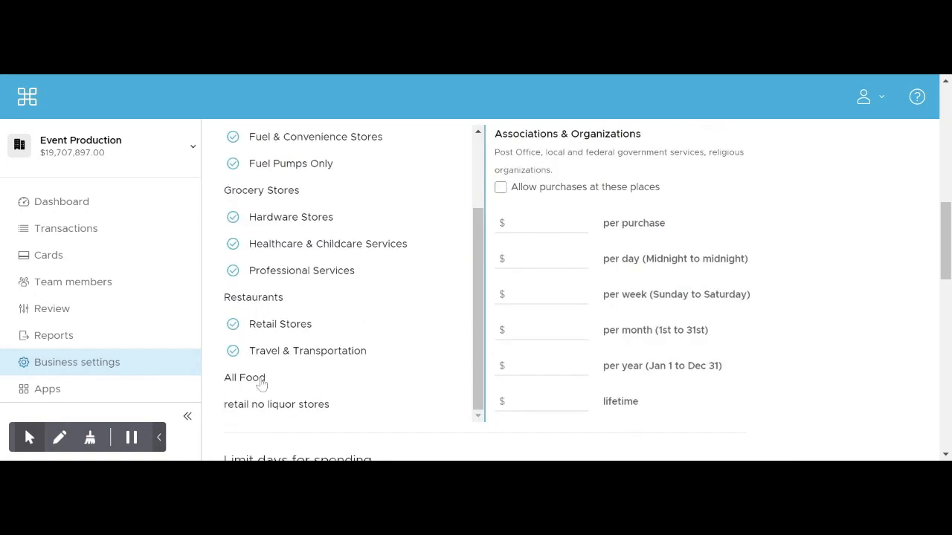
click(256, 381)
click(522, 177)
scroll(342, 290, down, 7)
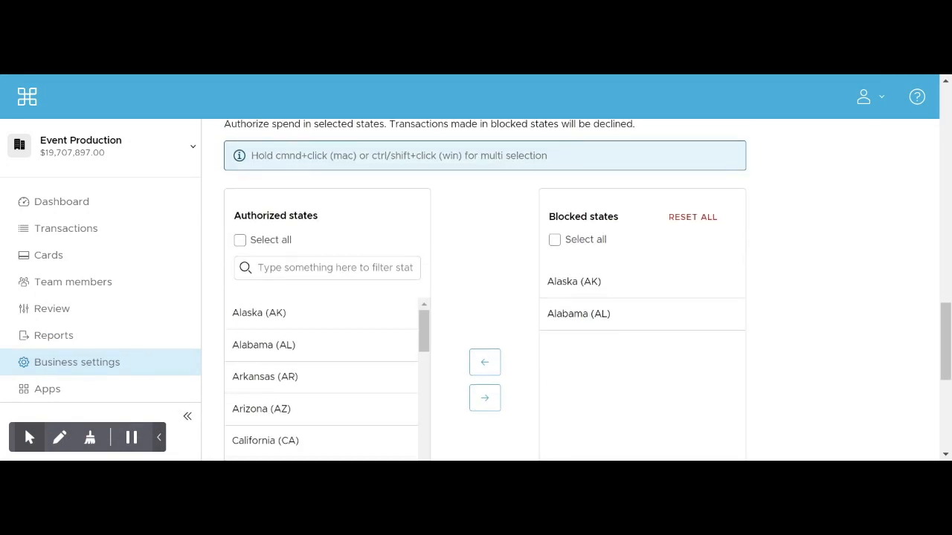
scroll(548, 248, down, 5)
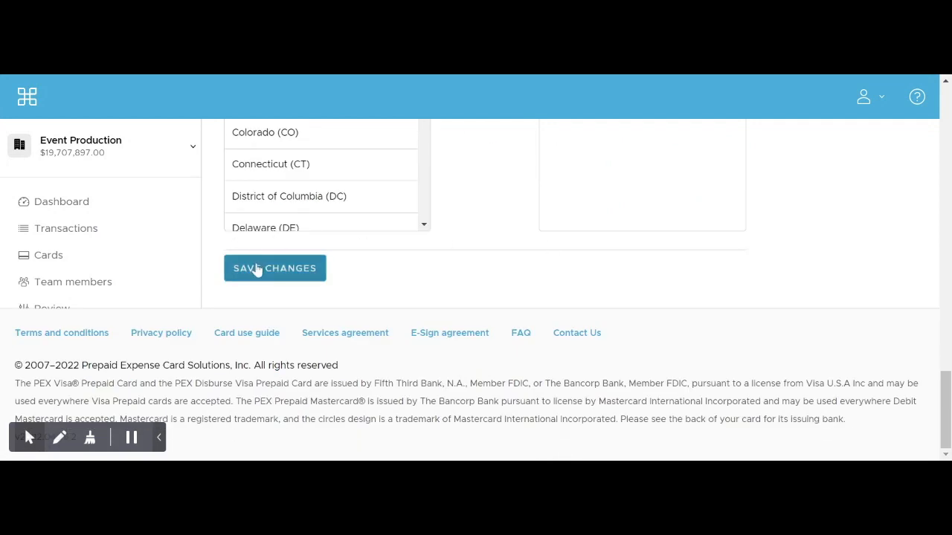